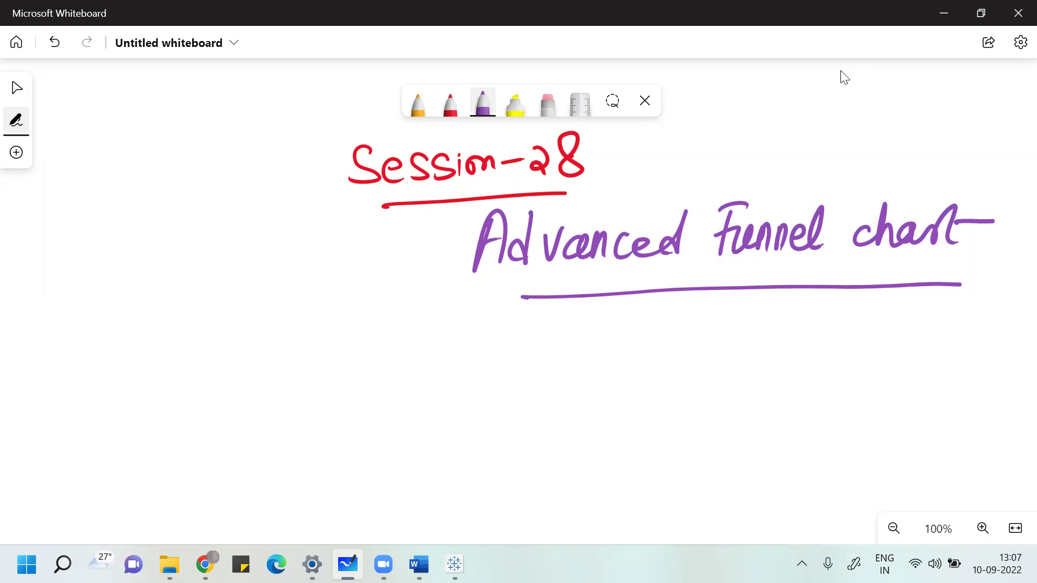
- Switch from Microsoft Whiteboard to the Tableau window
key("alt+Tab")
key("alt+Tab")
key("alt+Tab")
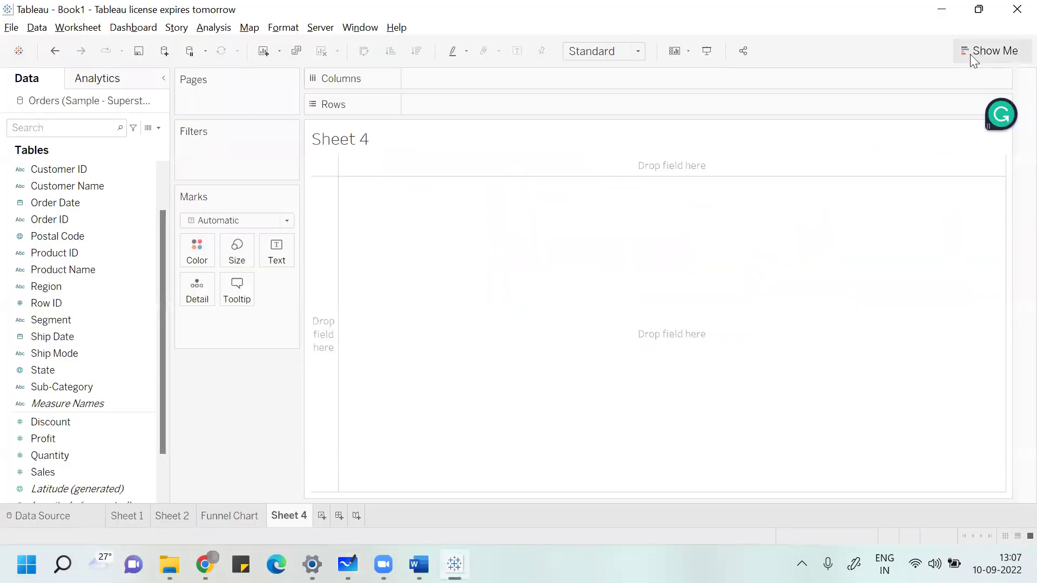
left_click(970, 53)
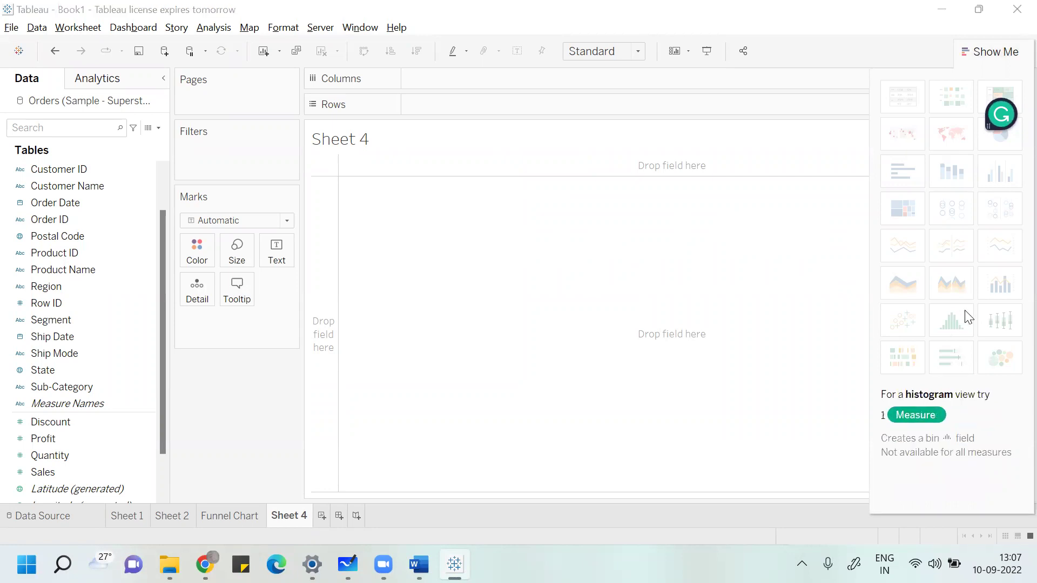
- Go back to the Microsoft Whiteboard session notes
key("alt+Tab")
key("alt+Tab")
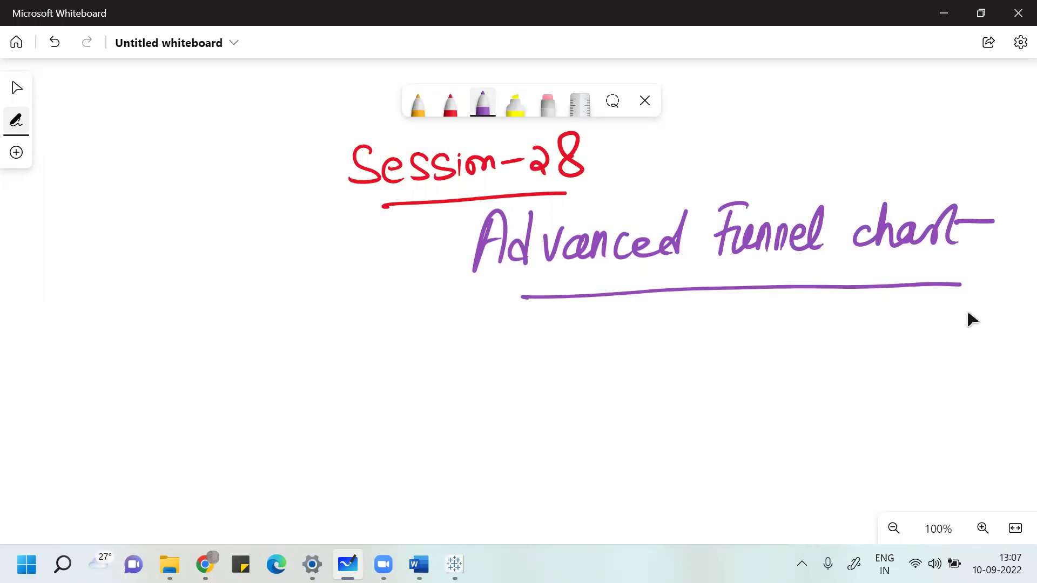
- Handwrite 'Simple Bar chart' in purple below the title, underlining 'chart'
mouse_move(572, 323)
left_mouse_down()
mouse_move(562, 354)
mouse_move(581, 351)
left_mouse_up()
mouse_move(591, 350)
left_mouse_down()
mouse_move(622, 345)
mouse_move(621, 372)
left_mouse_up()
mouse_move(621, 342)
left_mouse_down()
mouse_move(636, 319)
mouse_move(655, 348)
left_mouse_up()
left_click_drag(687, 312, 684, 350)
mouse_move(684, 312)
left_mouse_down()
mouse_move(703, 335)
mouse_move(686, 350)
left_mouse_up()
mouse_move(705, 332)
left_mouse_down()
mouse_move(722, 326)
mouse_move(735, 344)
left_mouse_up()
mouse_move(733, 343)
left_mouse_down()
mouse_move(743, 326)
mouse_move(763, 344)
left_mouse_up()
mouse_move(782, 307)
left_mouse_down()
mouse_move(792, 343)
mouse_move(817, 341)
mouse_move(824, 323)
left_mouse_up()
mouse_move(835, 306)
left_mouse_down()
mouse_move(837, 336)
mouse_move(868, 319)
left_mouse_up()
left_click_drag(779, 364, 848, 363)
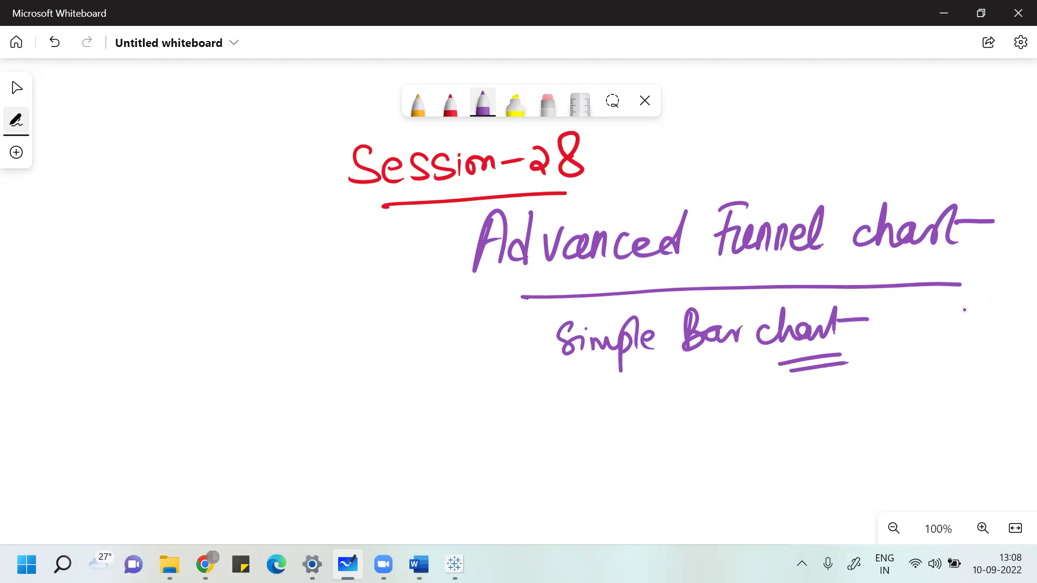
- Write 'Measure - sales' and 'Dimension - sub-category' beneath the heading
scroll(965, 310, "right", 5)
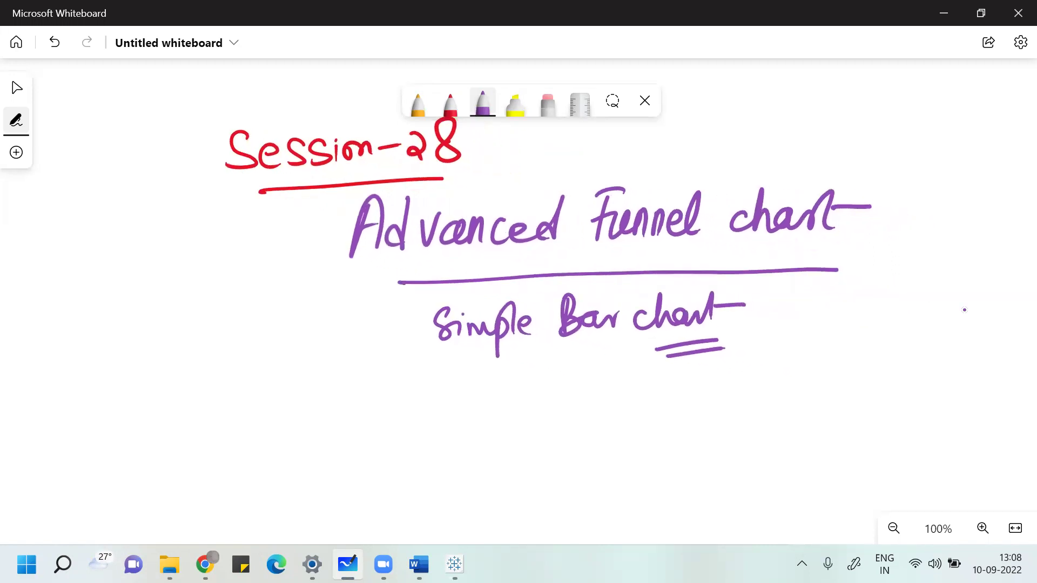
mouse_move(584, 411)
left_mouse_down()
mouse_move(590, 390)
mouse_move(610, 402)
mouse_move(702, 382)
mouse_move(740, 393)
mouse_move(810, 378)
mouse_move(829, 393)
left_mouse_up()
mouse_move(594, 432)
left_mouse_down()
mouse_move(593, 460)
mouse_move(624, 443)
mouse_move(650, 456)
mouse_move(700, 453)
mouse_move(718, 436)
mouse_move(761, 431)
left_mouse_up()
mouse_move(789, 418)
left_mouse_down()
mouse_move(776, 443)
mouse_move(813, 409)
mouse_move(834, 427)
left_mouse_up()
mouse_move(847, 417)
left_mouse_down()
mouse_move(878, 419)
mouse_move(867, 440)
left_mouse_up()
mouse_move(878, 400)
left_mouse_down()
mouse_move(879, 431)
mouse_move(917, 417)
mouse_move(902, 459)
left_mouse_up()
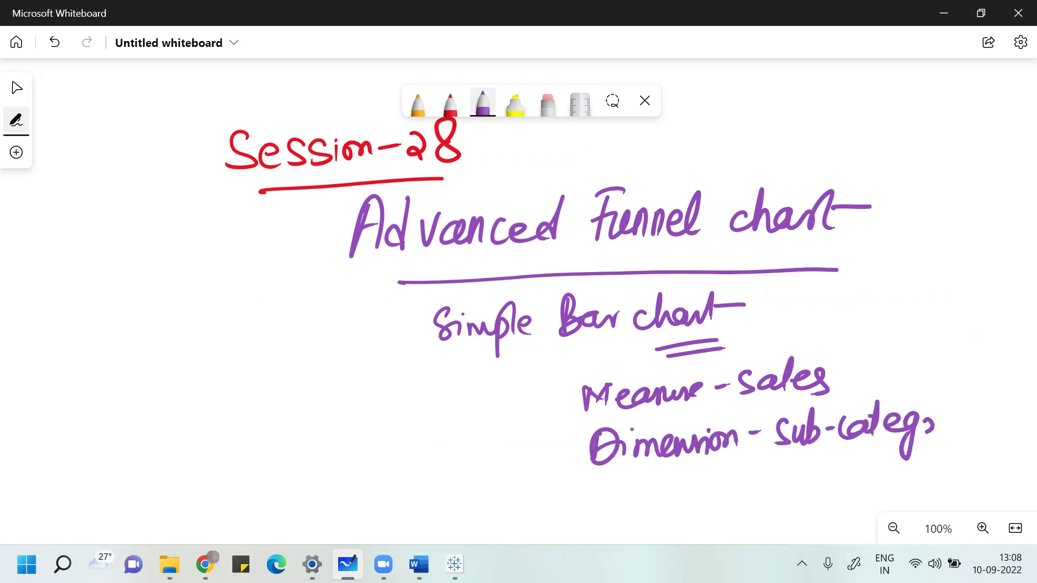
left_click_drag(930, 423, 924, 433)
mouse_move(945, 431)
left_mouse_down()
mouse_move(957, 416)
mouse_move(964, 432)
left_mouse_up()
left_click_drag(967, 413, 988, 428)
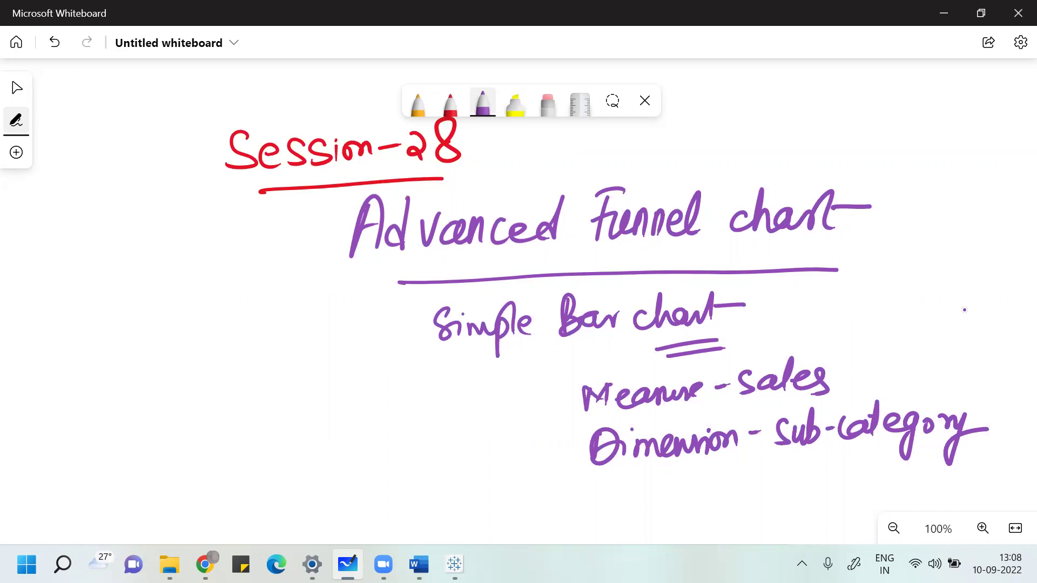
- Circle and tick the measure and dimension lines, then return to Tableau
mouse_move(628, 471)
left_mouse_down()
mouse_move(925, 378)
mouse_move(780, 477)
left_mouse_up()
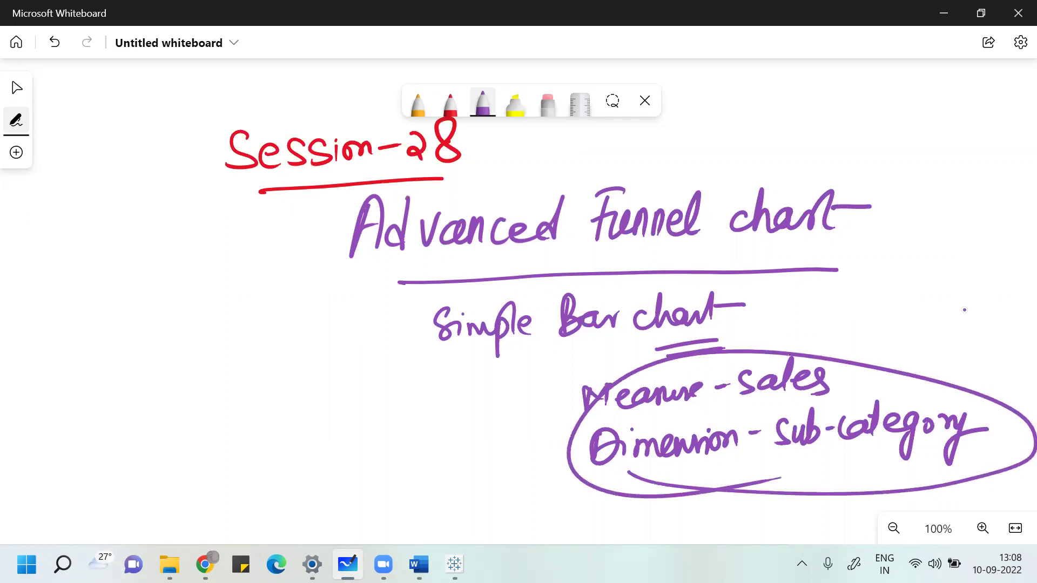
left_click_drag(555, 493, 645, 466)
left_click_drag(561, 513, 682, 468)
left_click_drag(806, 468, 859, 460)
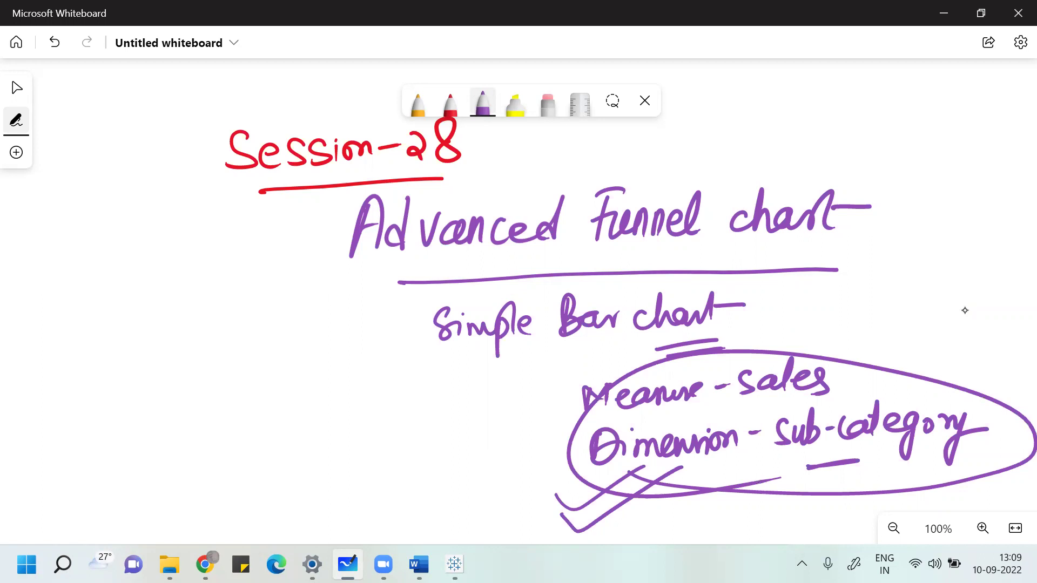
key("alt+Tab")
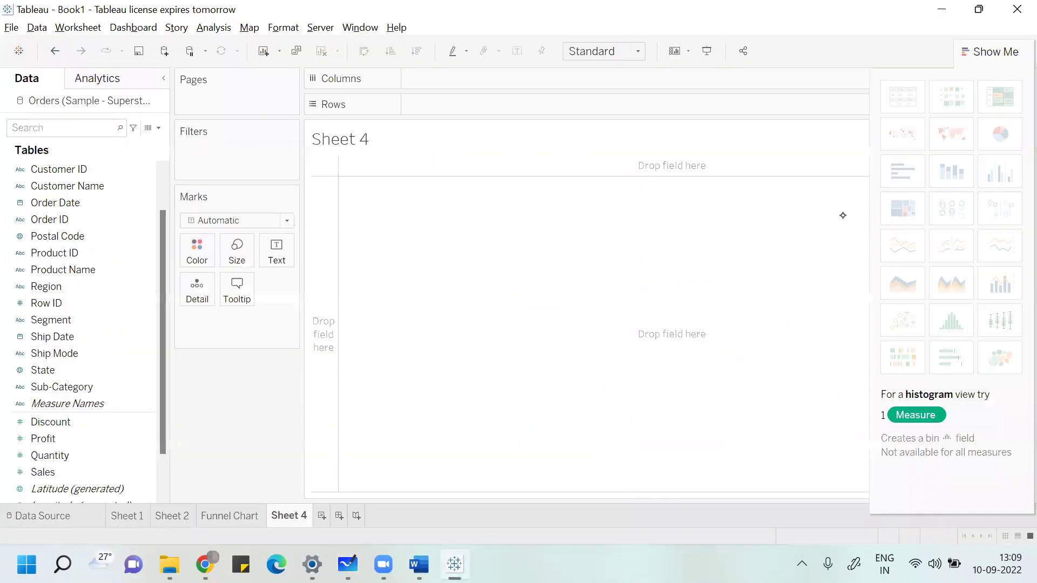
- Replace the Sheet 4 title placeholder with 'Advanced Funnel Chart'
double_click(350, 142)
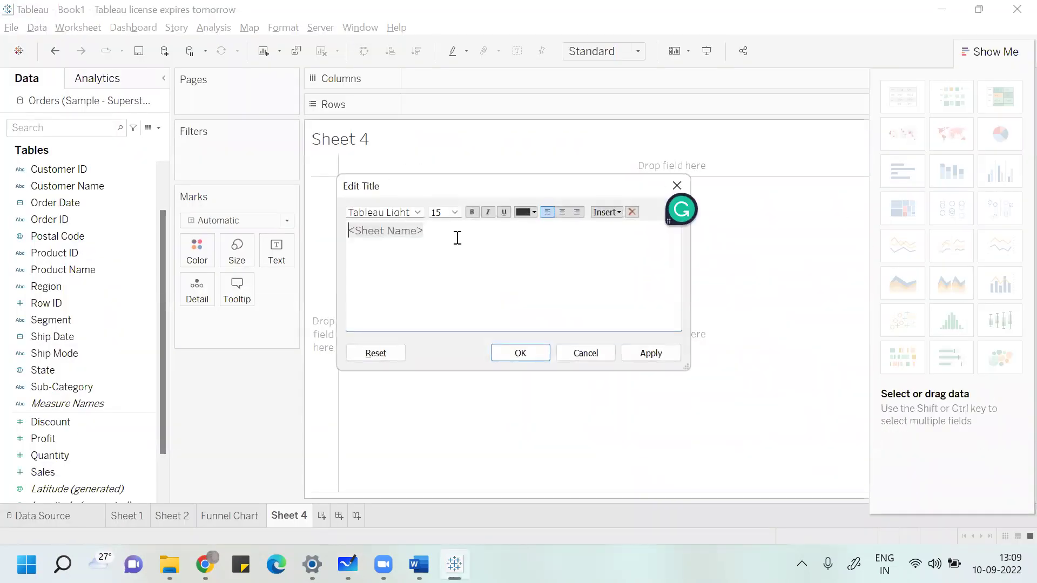
key("BackSpace")
key("BackSpace")
key("BackSpace")
key("BackSpace")
key("BackSpace")
key("BackSpace")
key("BackSpace")
key("BackSpace")
key("BackSpace")
key("BackSpace")
key("BackSpace")
key("BackSpace")
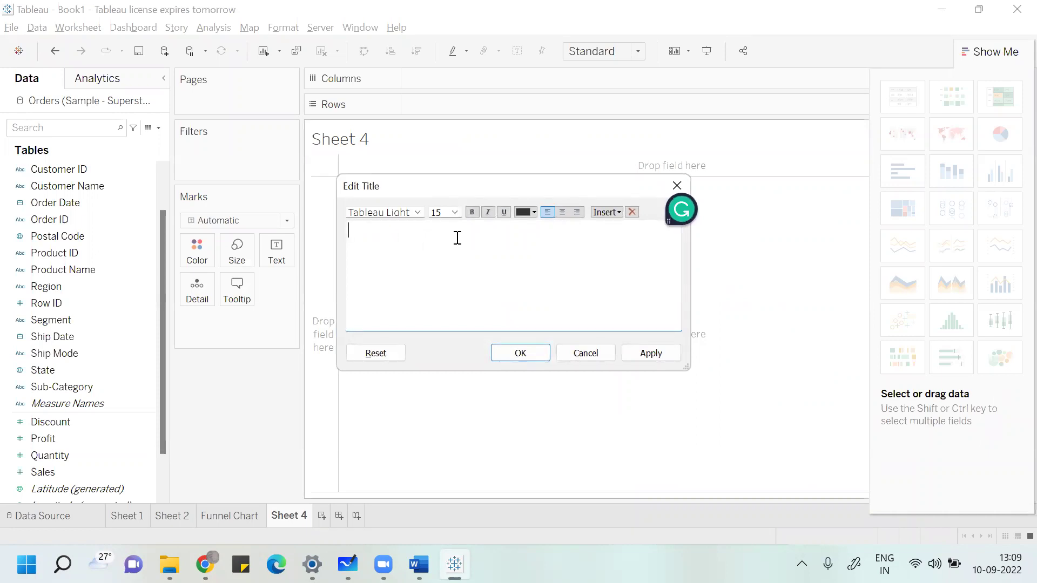
type("Advanced Funnel Chart")
- Format the title as teal Tableau Semibold, centred, and apply it
key("shift+Left")
key("ctrl+shift+Left")
key("ctrl+shift+Left")
key("ctrl+shift+Left")
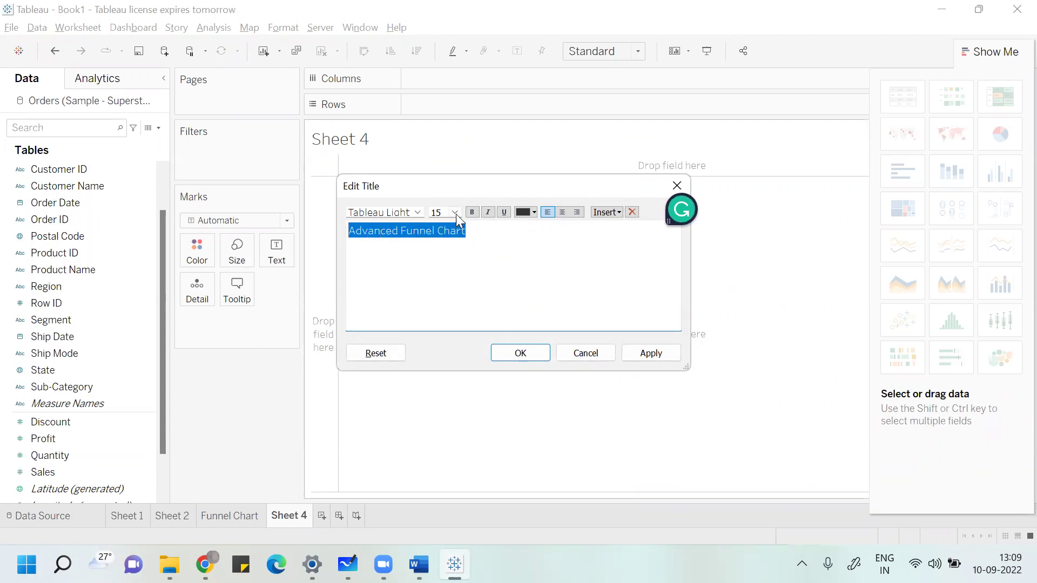
left_click(417, 213)
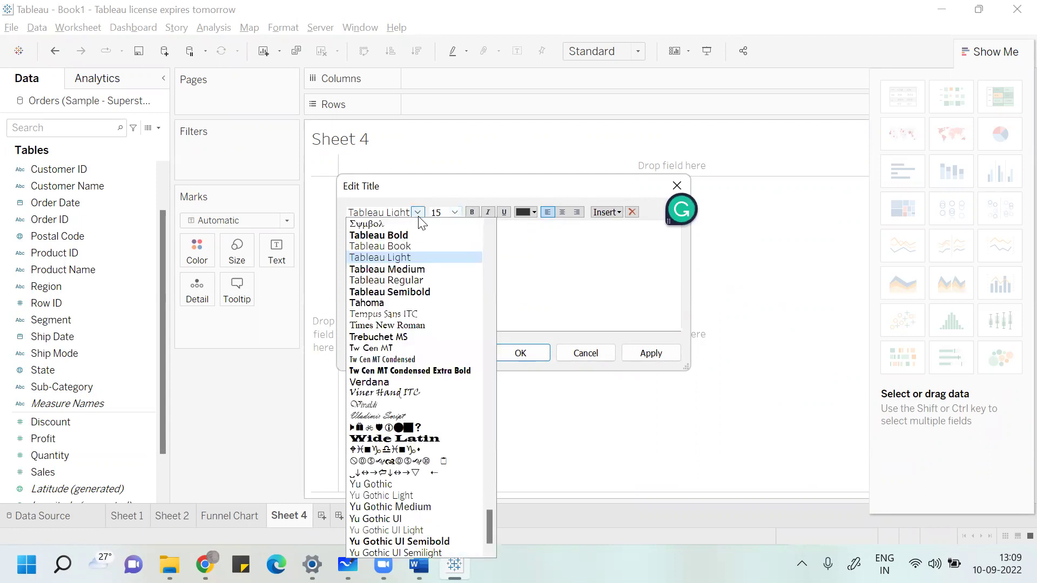
left_click(402, 292)
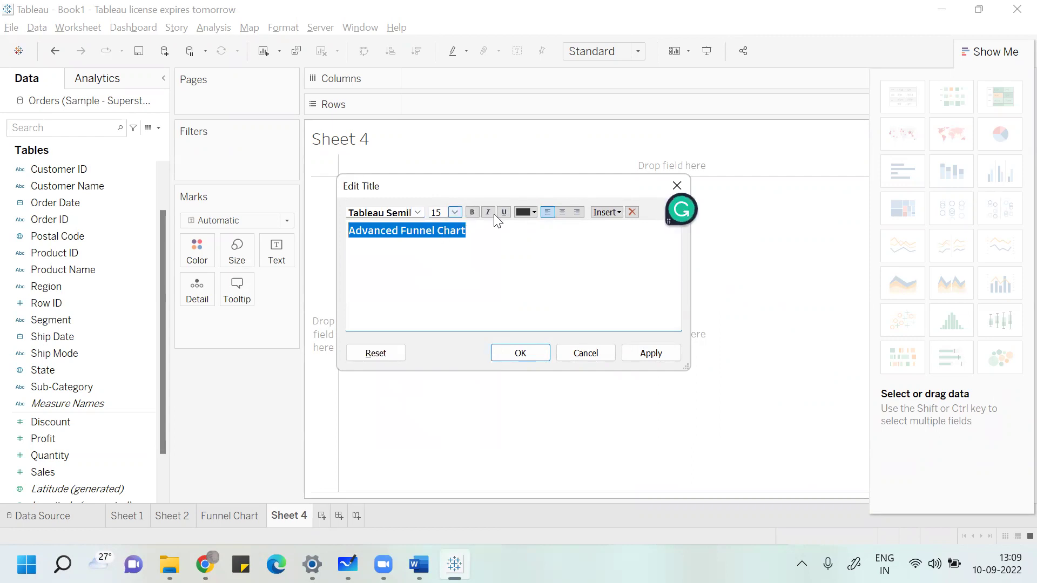
left_click(531, 212)
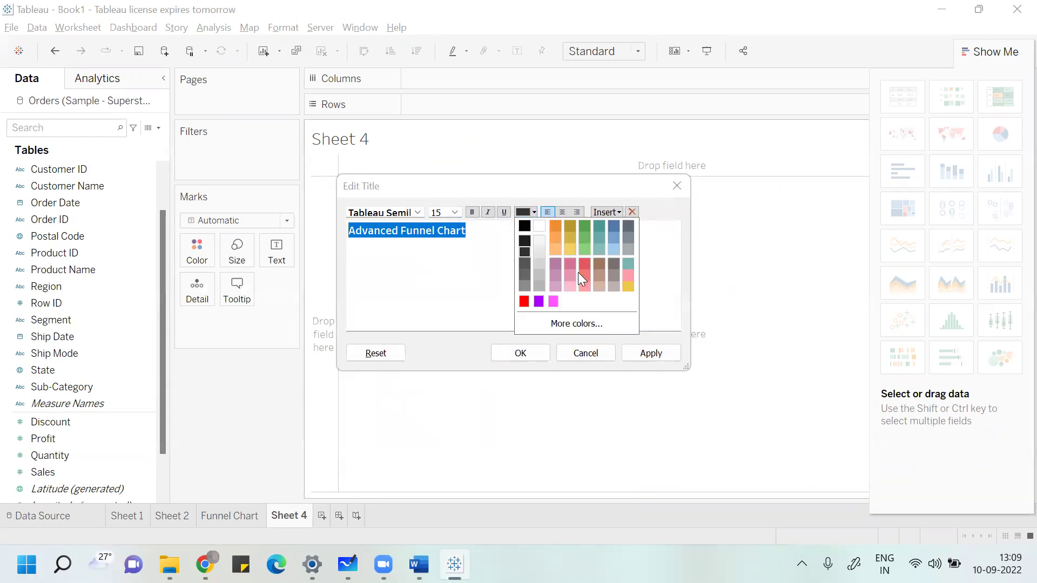
left_click(628, 265)
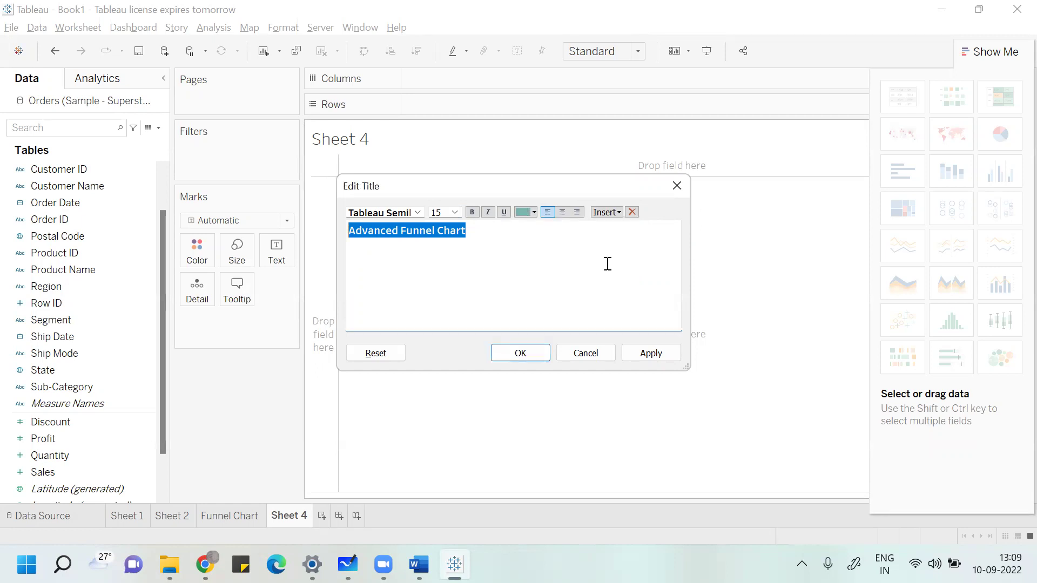
left_click(563, 212)
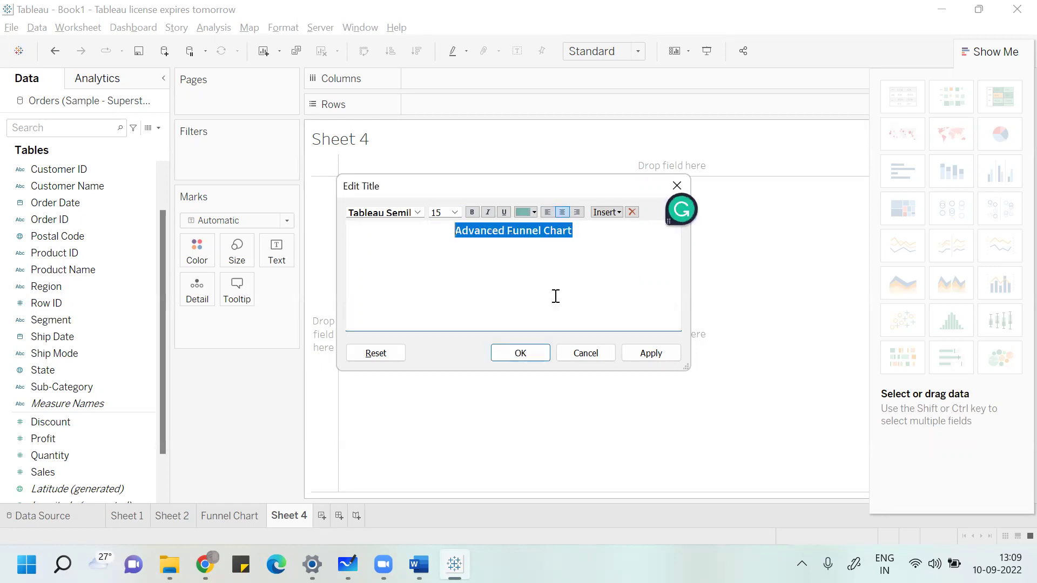
left_click(638, 357)
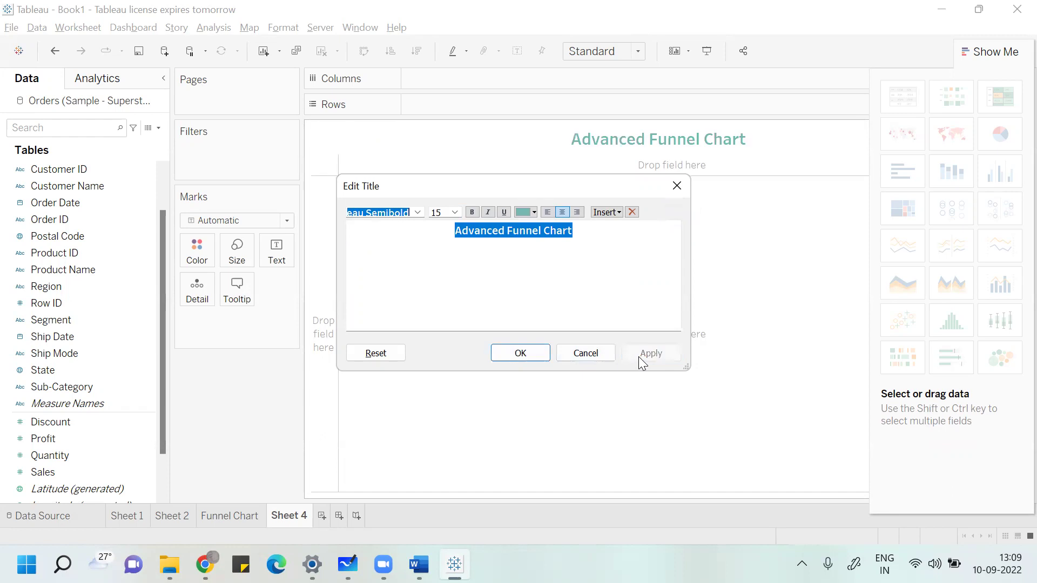
left_click(520, 354)
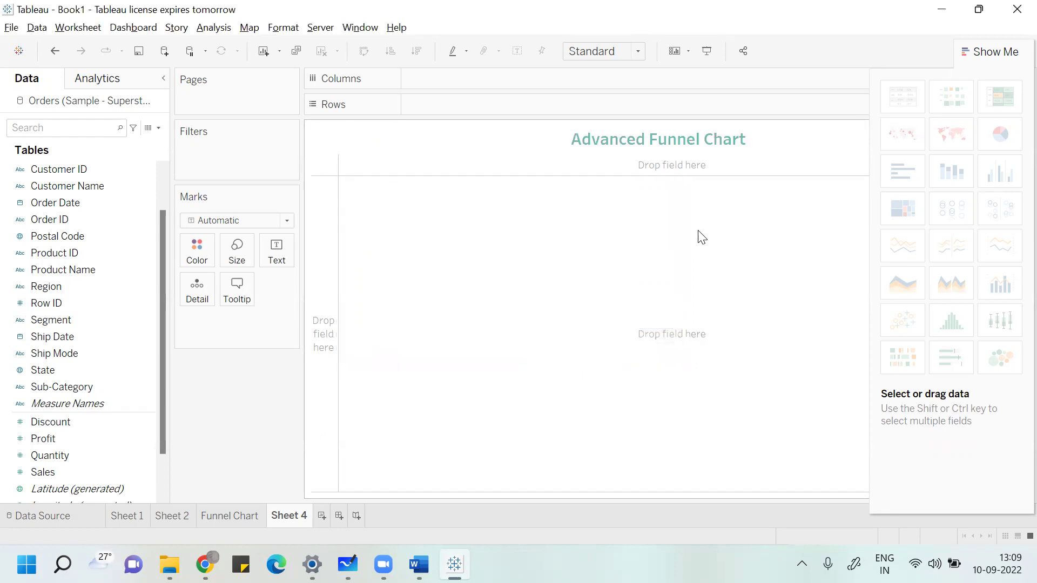
- Plot SUM(Sales) on Columns against Sub-Category on Rows, sorted ascending
left_click(994, 52)
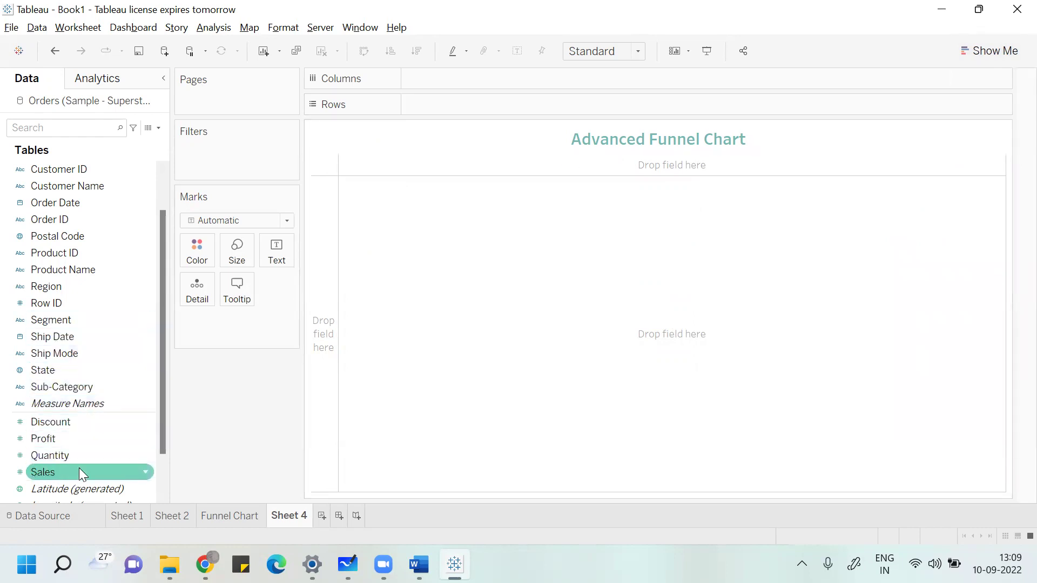
left_click_drag(79, 470, 465, 81)
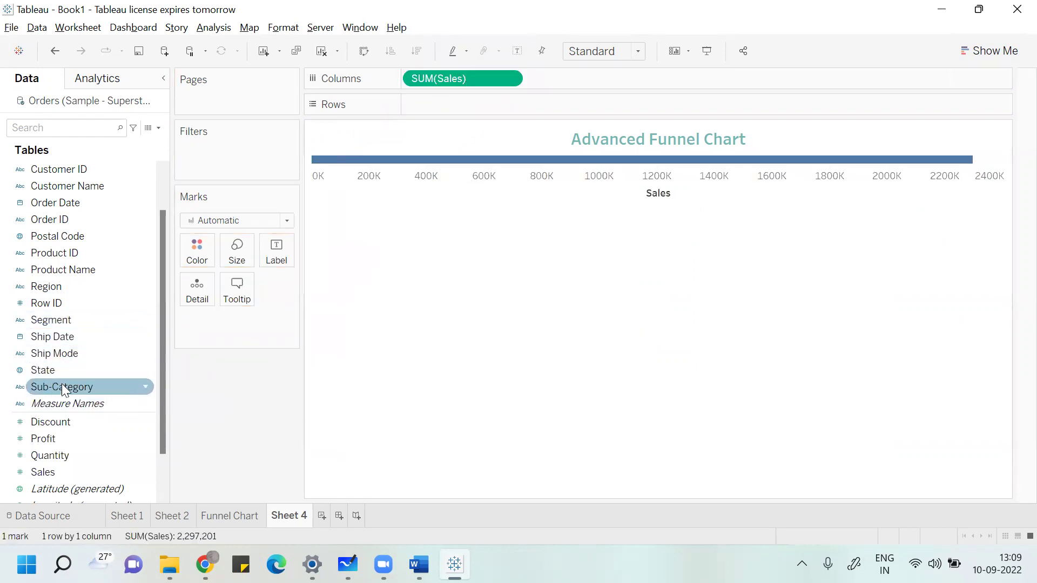
left_click_drag(61, 387, 454, 104)
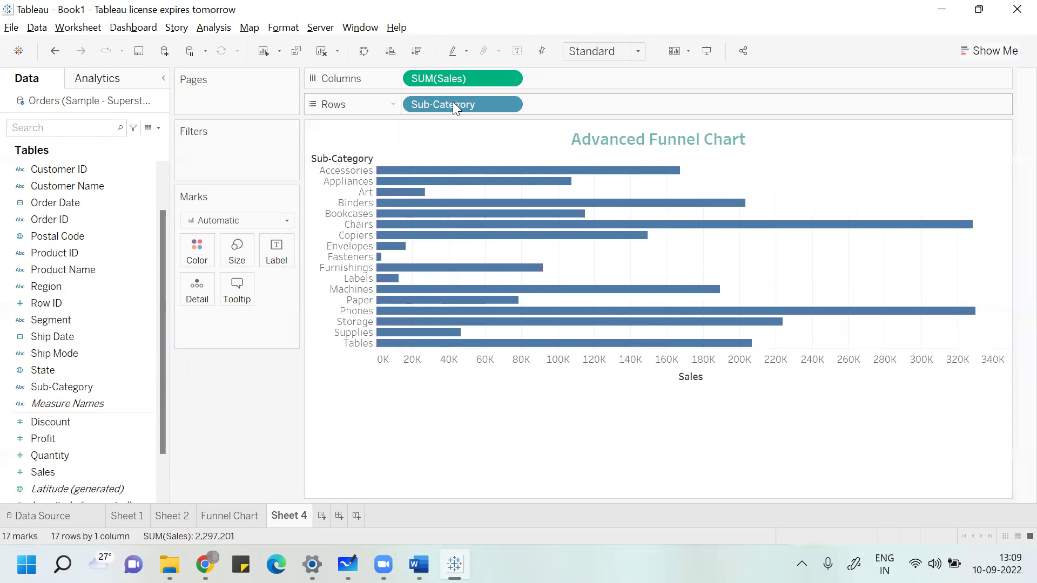
left_click(390, 52)
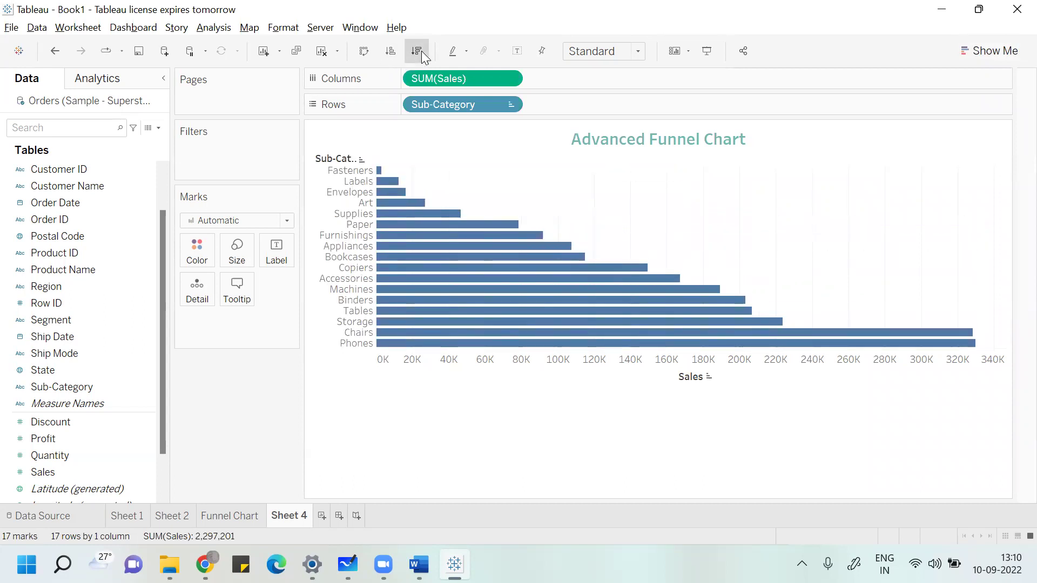
- Sort the bars descending, switch the marks to Area, and add a second SUM(Sales) to Columns
left_click(422, 51)
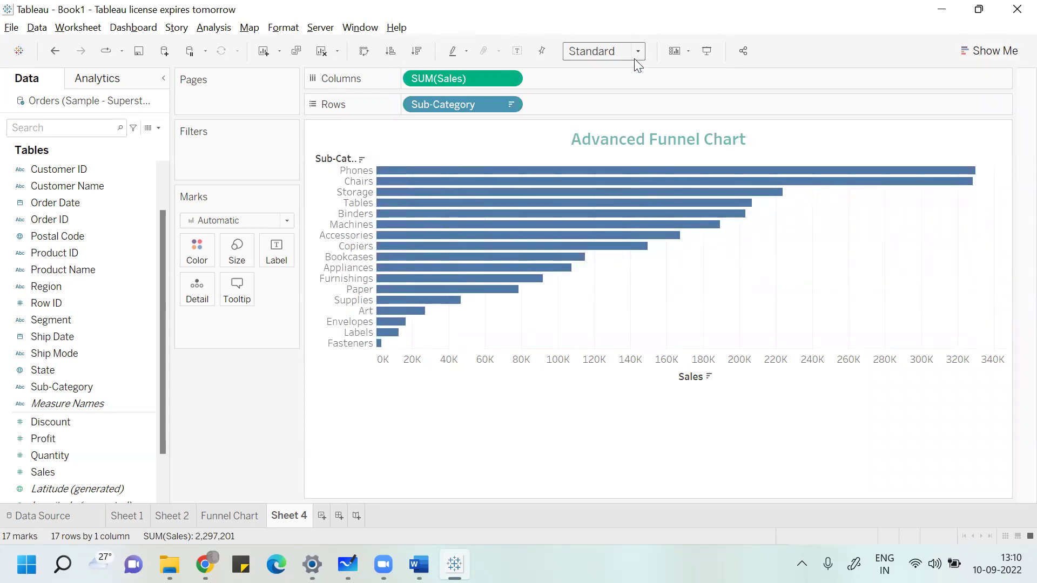
mouse_move(501, 184)
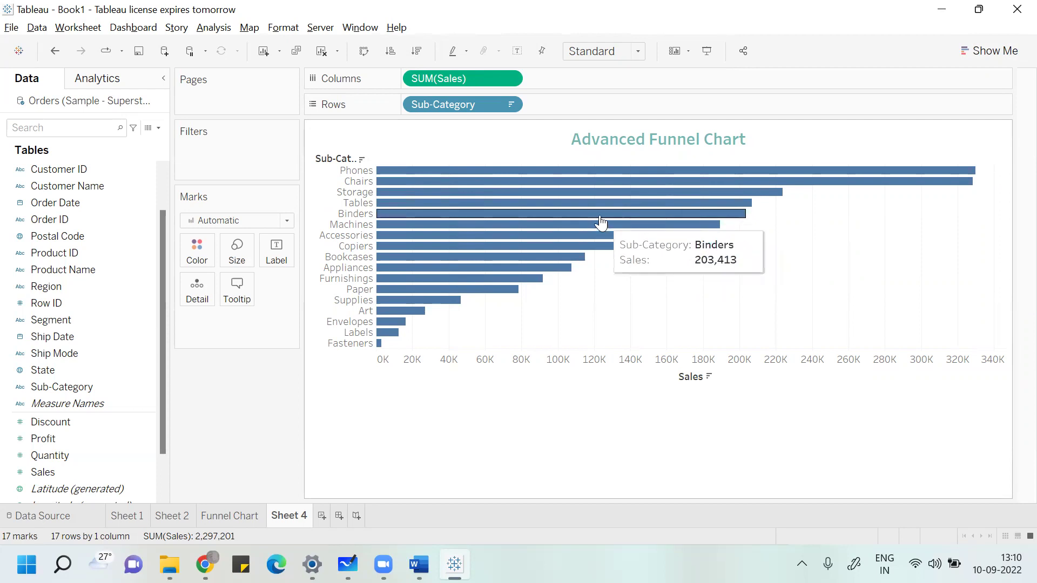
mouse_move(798, 187)
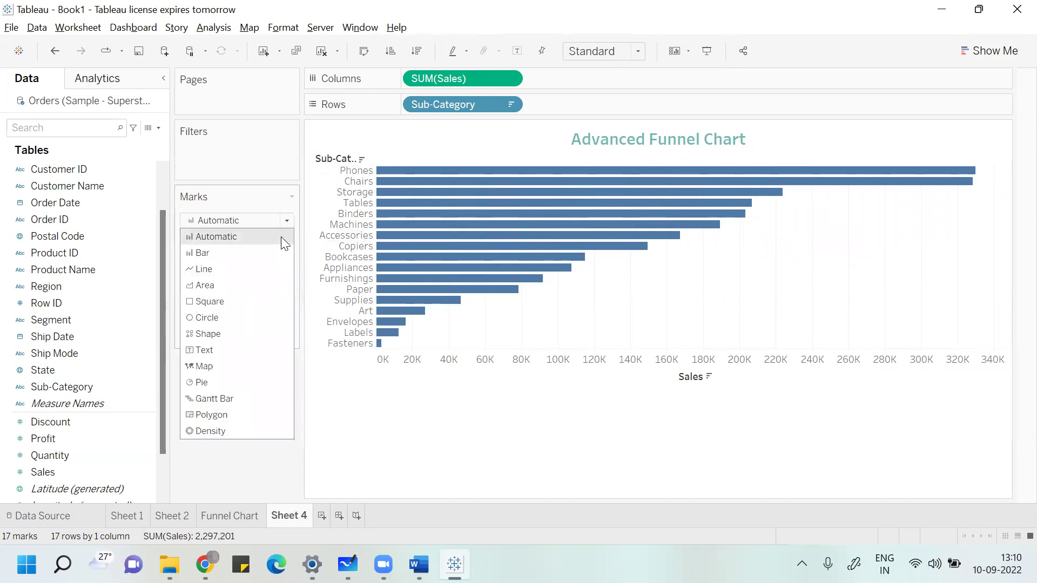
left_click(257, 286)
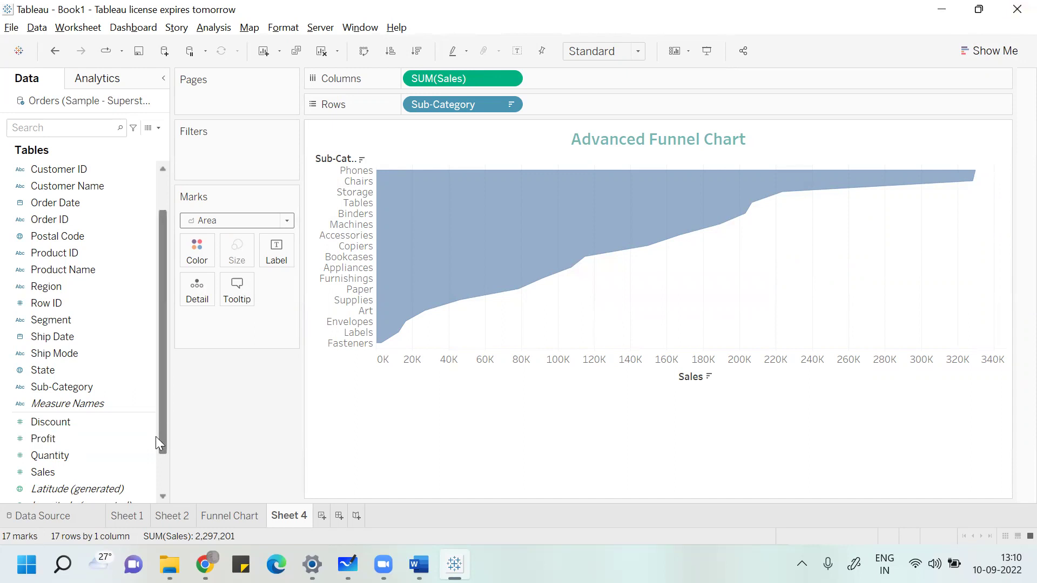
scroll(160, 436, "down", 1)
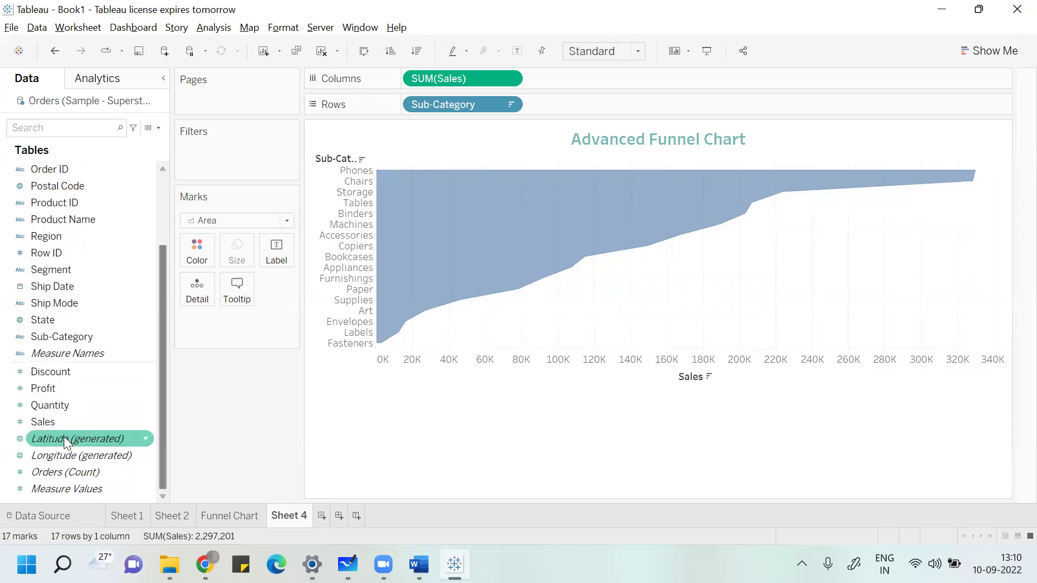
left_click_drag(446, 187, 562, 84)
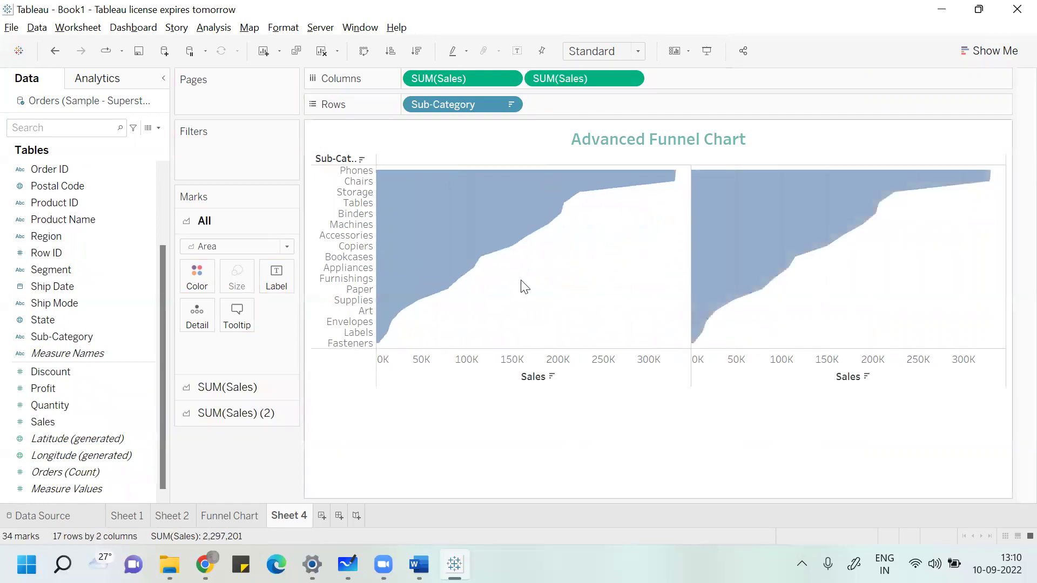
mouse_move(811, 230)
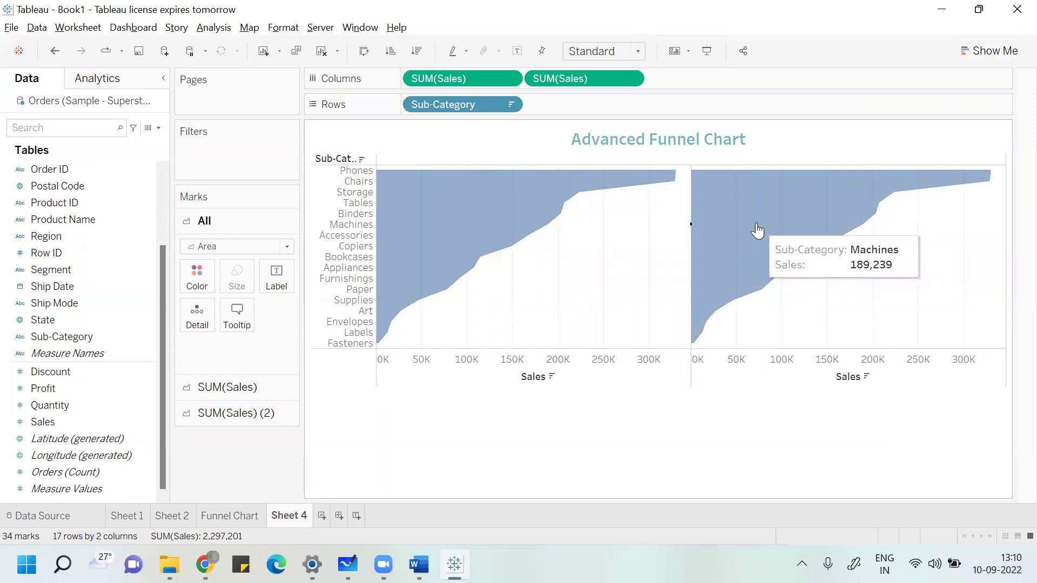
- Sketch the two area charts as purple triangles on the whiteboard
key("alt+Tab")
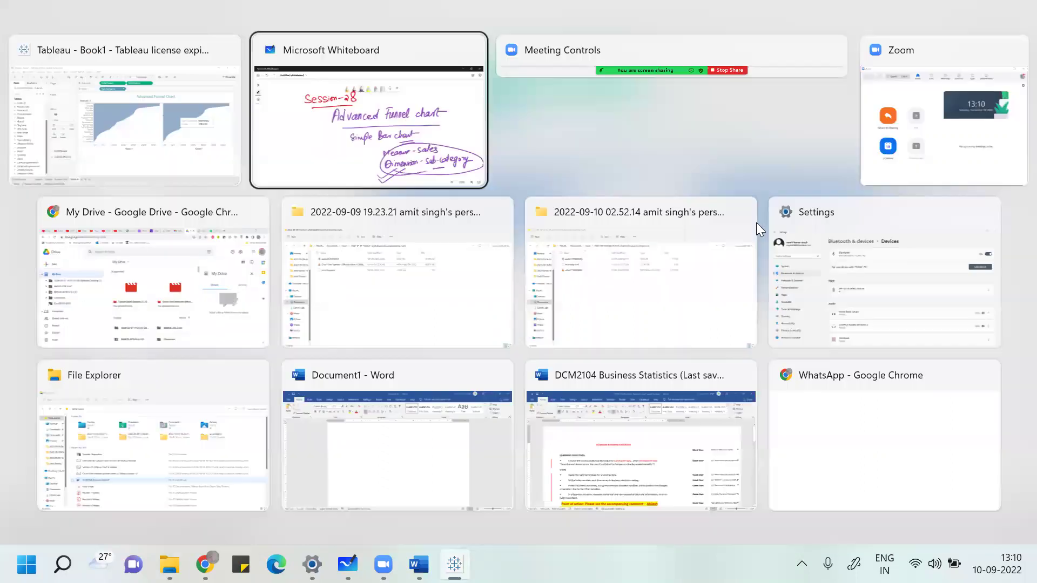
scroll(755, 222, "right", 5)
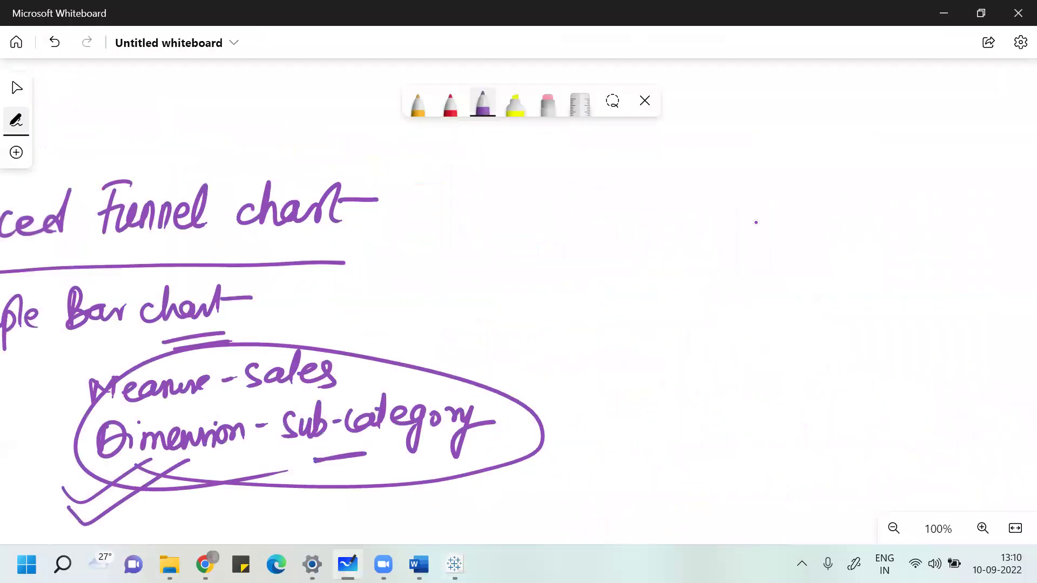
mouse_move(825, 164)
left_mouse_down()
mouse_move(955, 159)
mouse_move(807, 324)
mouse_move(826, 165)
left_mouse_up()
mouse_move(614, 170)
left_mouse_down()
mouse_move(737, 163)
mouse_move(649, 287)
mouse_move(631, 176)
left_mouse_up()
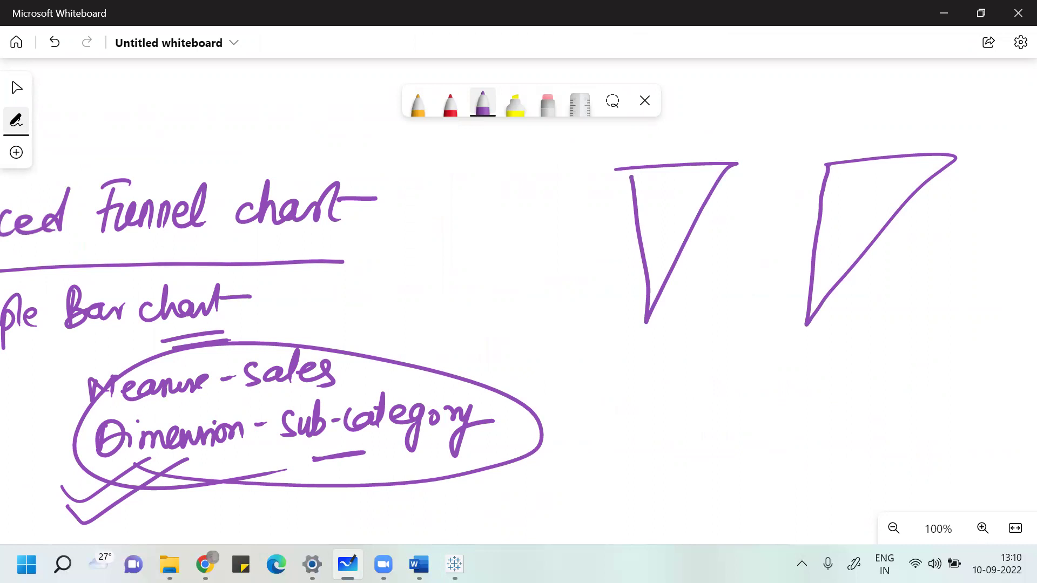
scroll(479, 327, "down", 2)
scroll(478, 327, "right", 1)
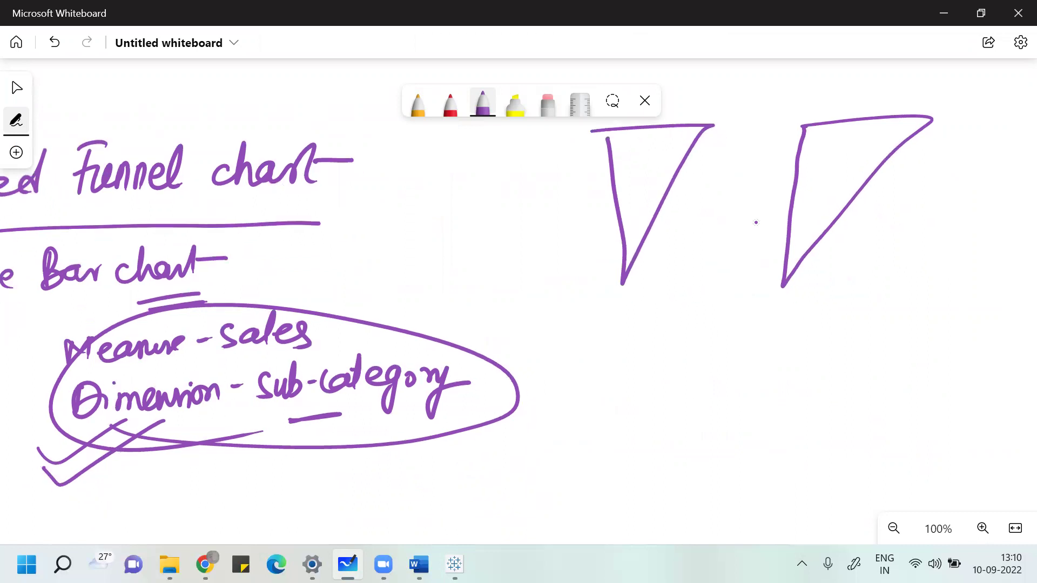
- Draw in red a circle, arrows and flipped triangles showing the funnel, then return to Tableau
left_click(450, 103)
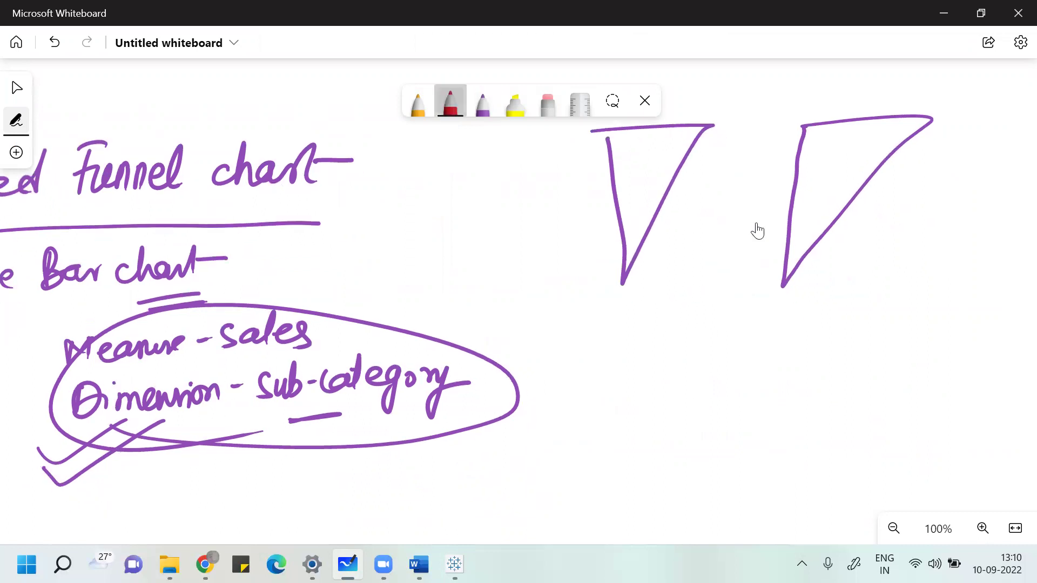
mouse_move(589, 187)
left_mouse_down()
mouse_move(678, 184)
mouse_move(649, 169)
left_mouse_up()
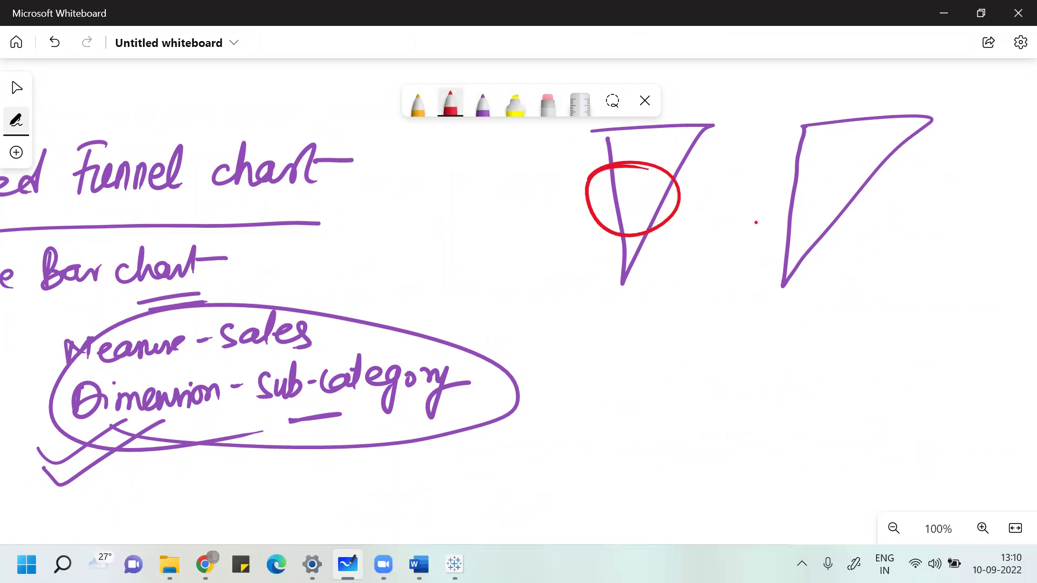
left_click_drag(774, 346, 781, 468)
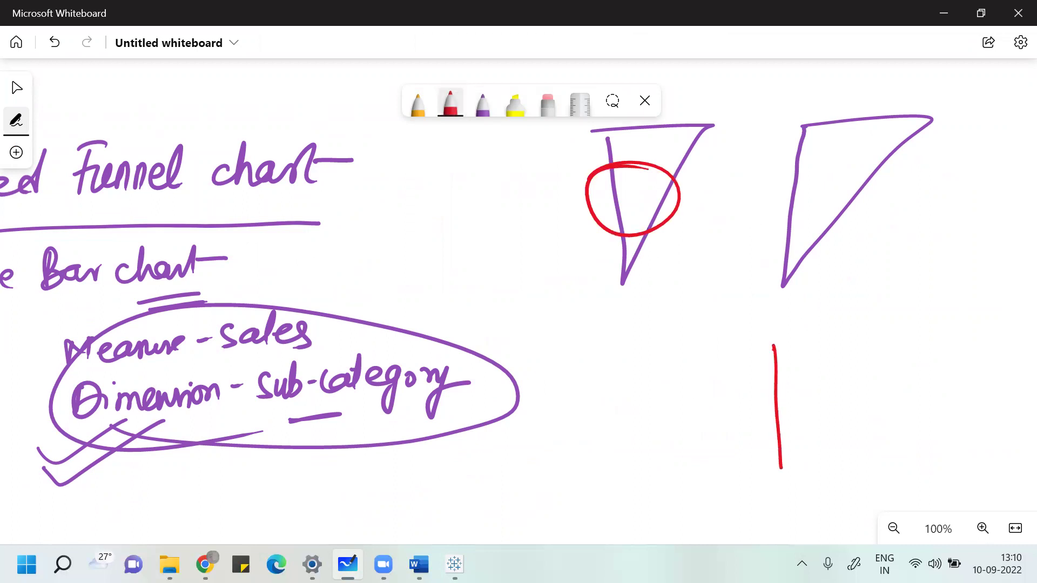
mouse_move(675, 353)
left_mouse_down()
mouse_move(781, 347)
mouse_move(748, 419)
mouse_move(792, 463)
left_mouse_up()
left_click_drag(654, 258, 706, 346)
mouse_move(685, 324)
left_mouse_down()
mouse_move(707, 345)
mouse_move(721, 323)
left_mouse_up()
mouse_move(809, 341)
left_mouse_down()
mouse_move(915, 339)
mouse_move(803, 350)
mouse_move(826, 465)
mouse_move(916, 340)
left_mouse_up()
left_click_drag(835, 276, 842, 332)
left_click_drag(825, 321, 859, 318)
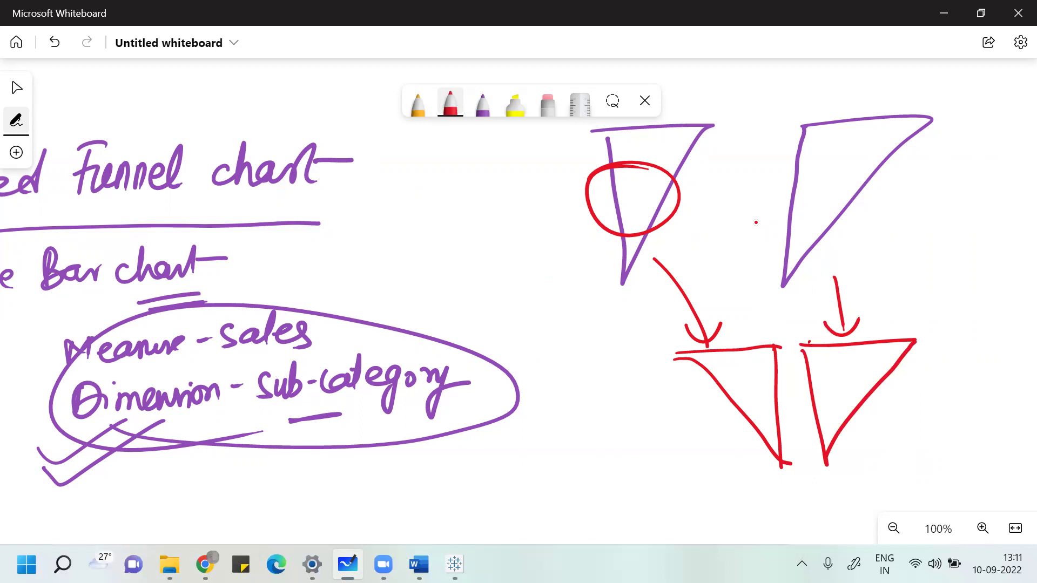
key("alt+Tab")
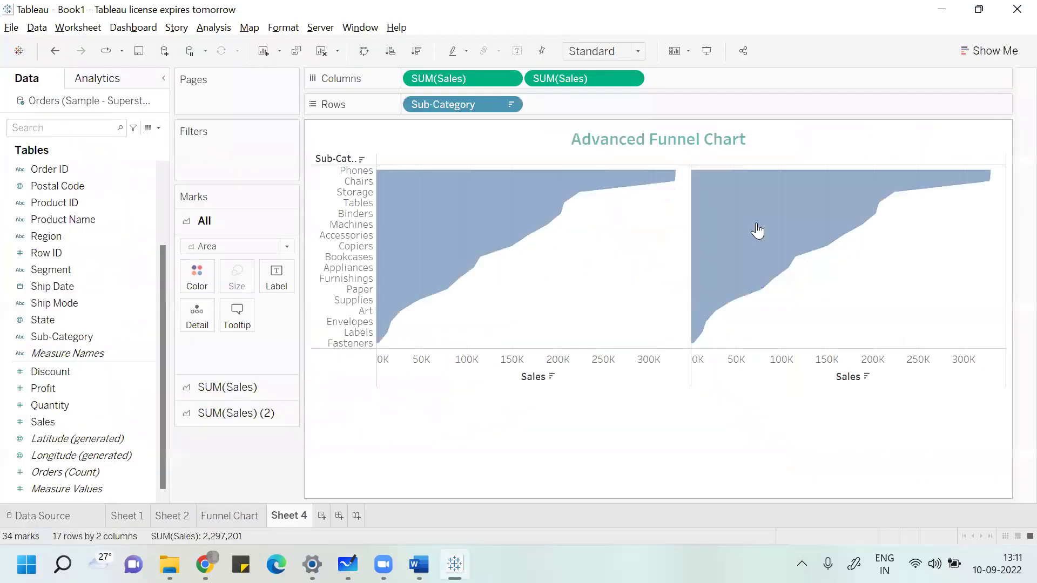
- Tick Reversed in the left Sales axis's Edit Axis settings and close them
left_click(628, 368)
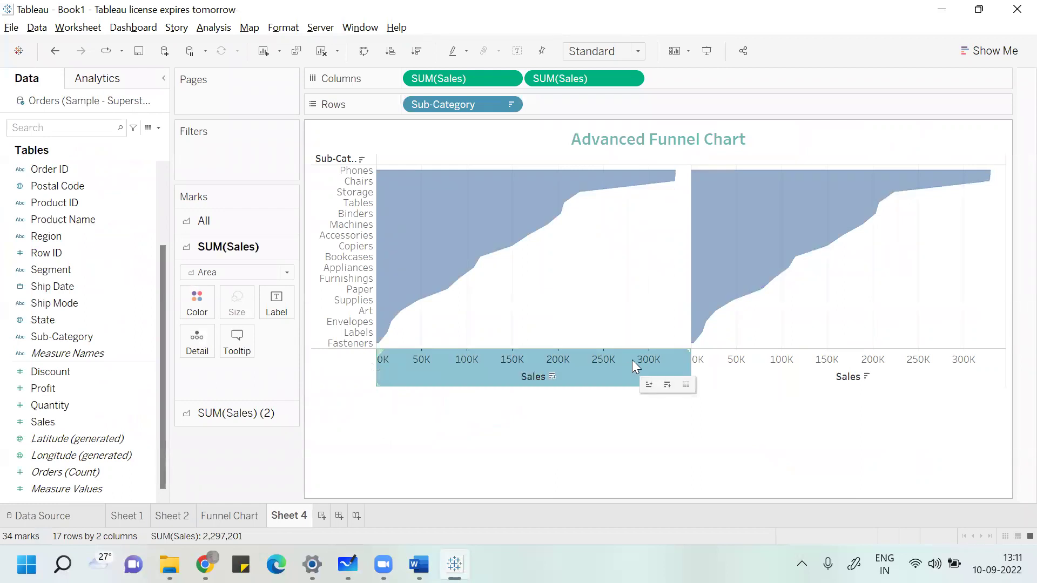
right_click(632, 360)
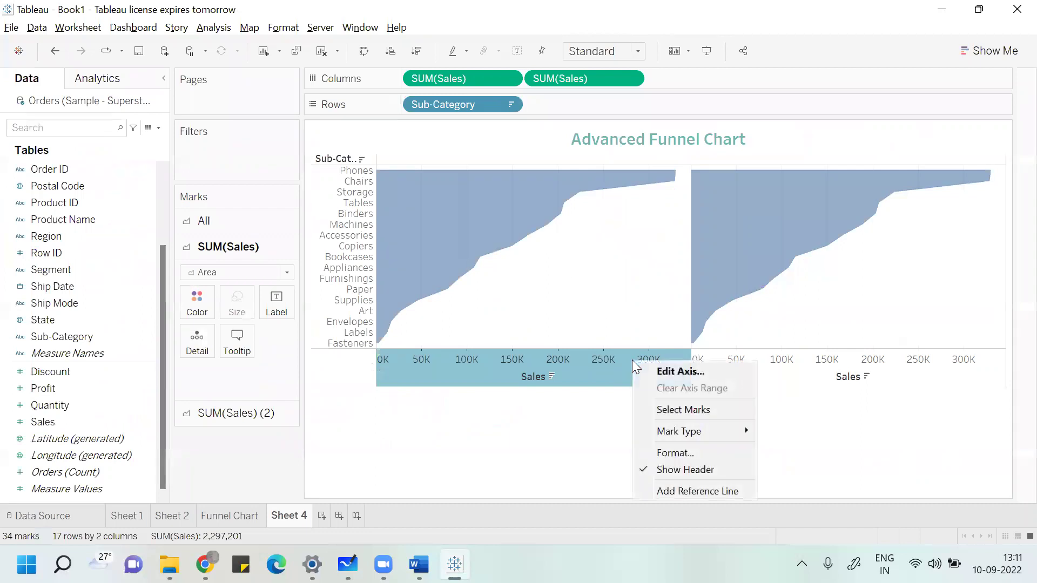
left_click(669, 372)
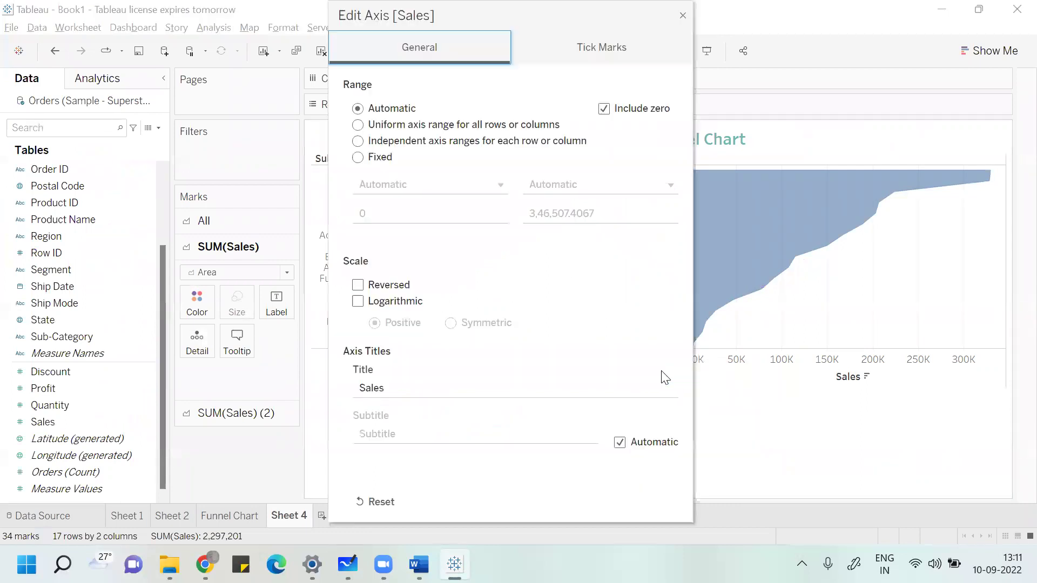
left_click(400, 288)
left_click_drag(478, 25, 192, 216)
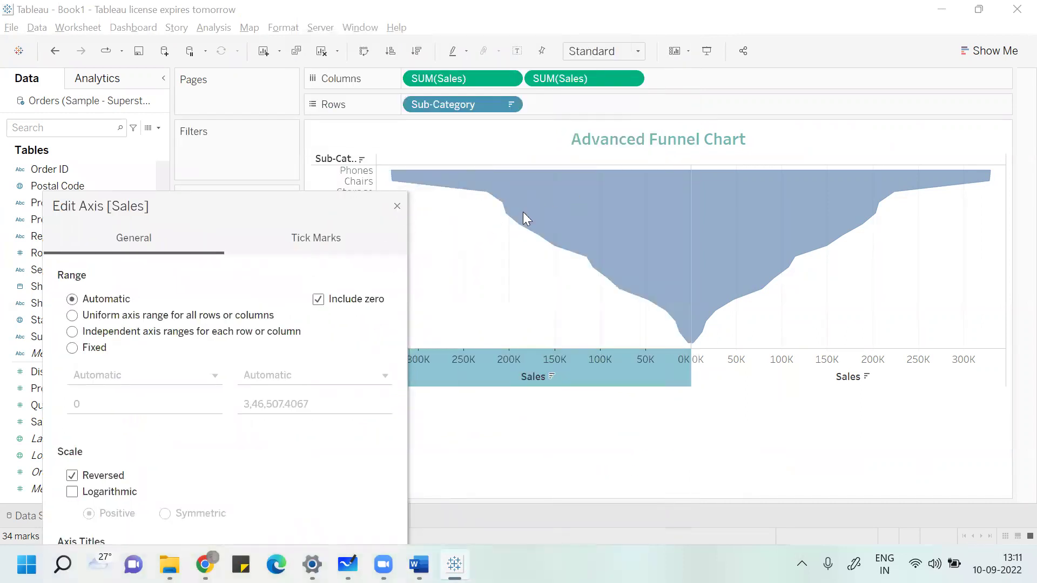
left_click(397, 207)
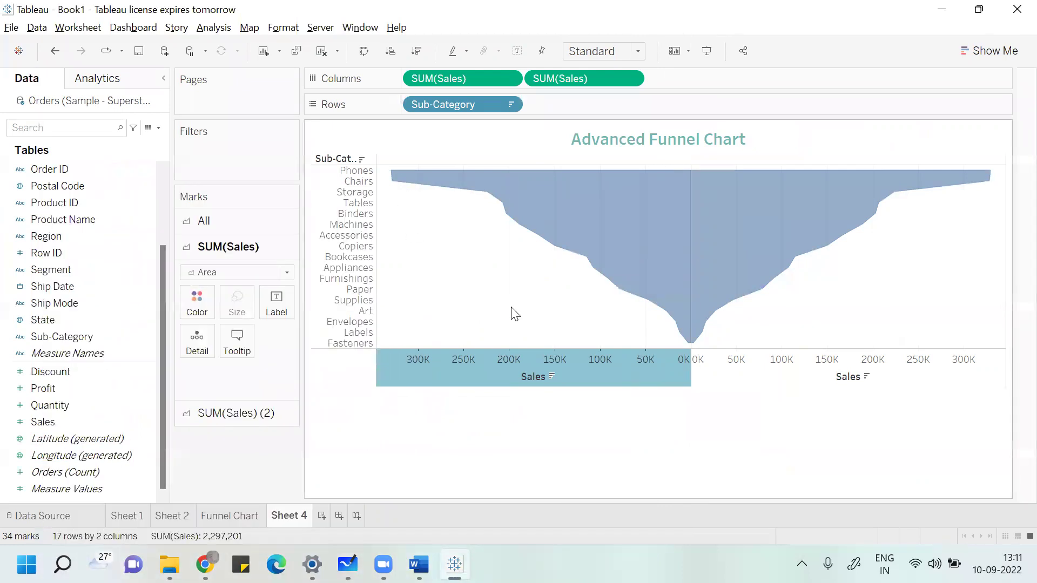
- Colour both funnel panes orange through the all-panes Marks card
left_click(185, 303)
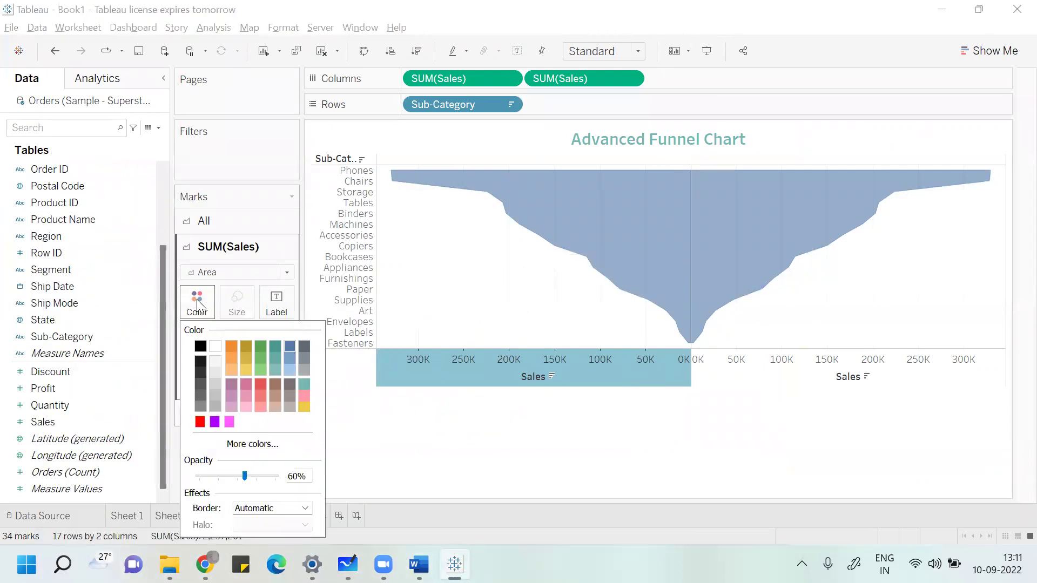
left_click(246, 349)
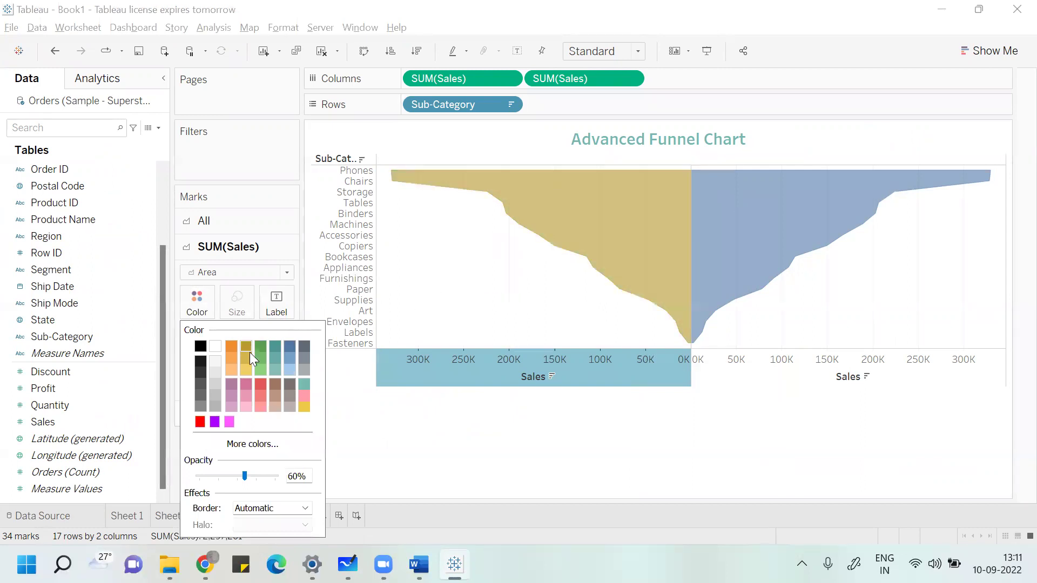
left_click(252, 232)
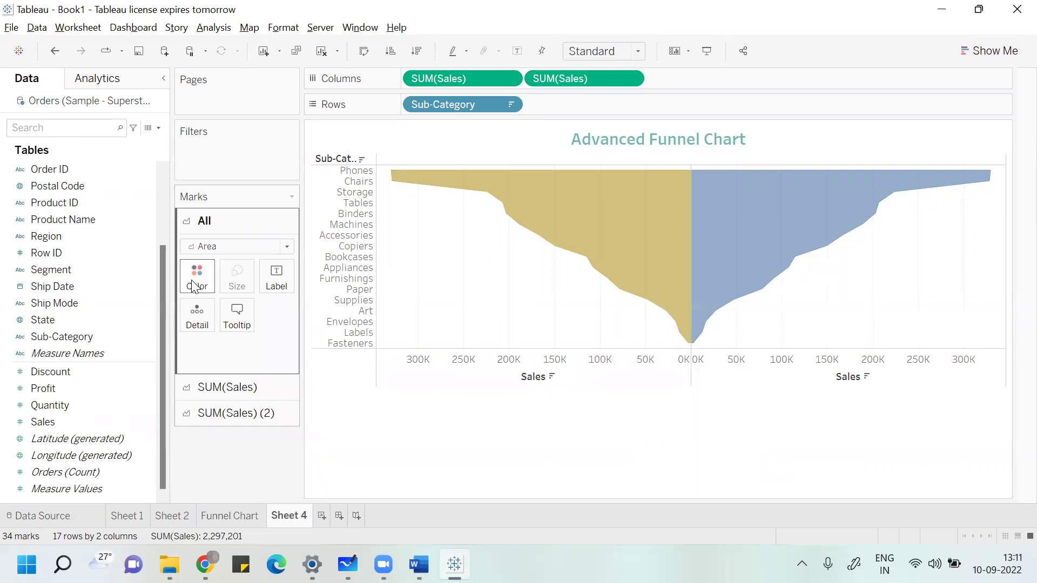
left_click(194, 282)
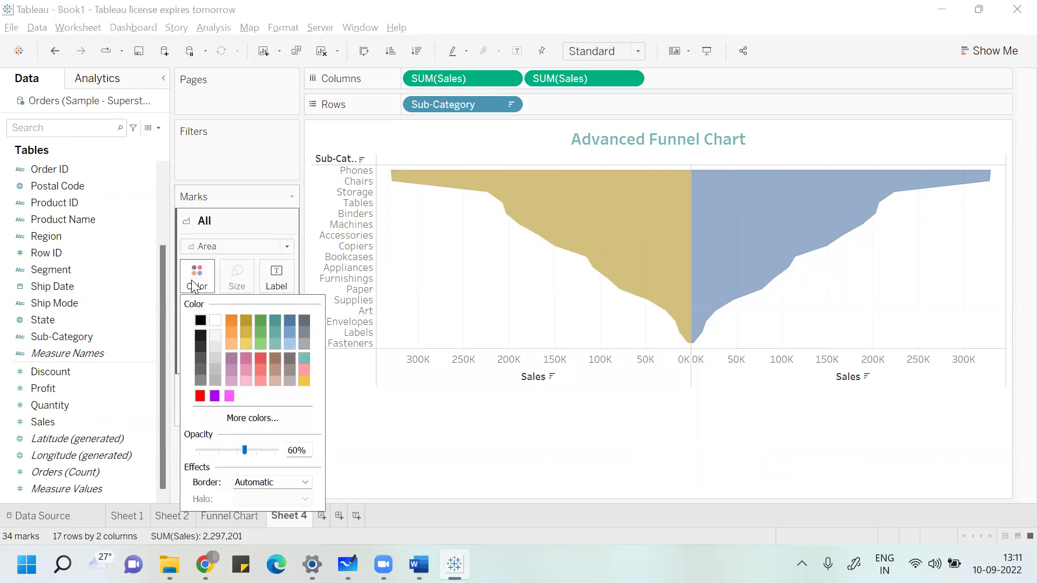
left_click(232, 321)
left_click(481, 445)
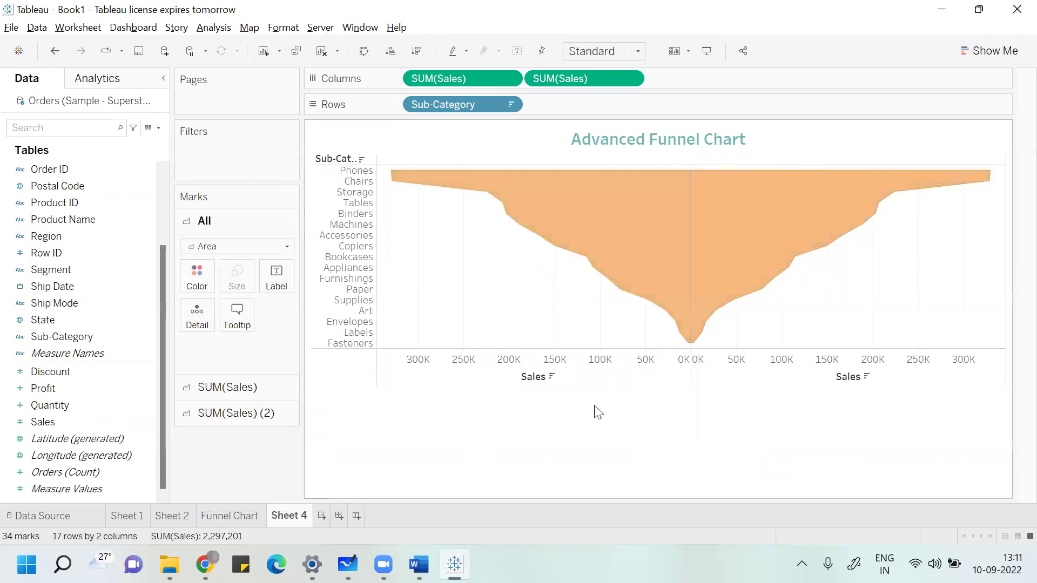
- Set the view fit to Entire View and enter presentation mode
left_click(633, 52)
left_click(618, 106)
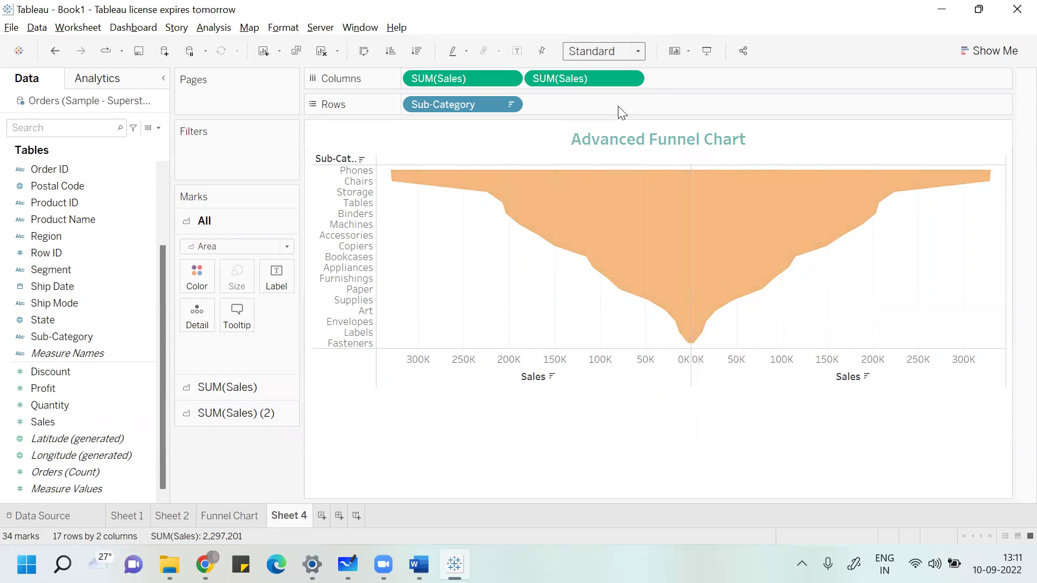
left_click(705, 52)
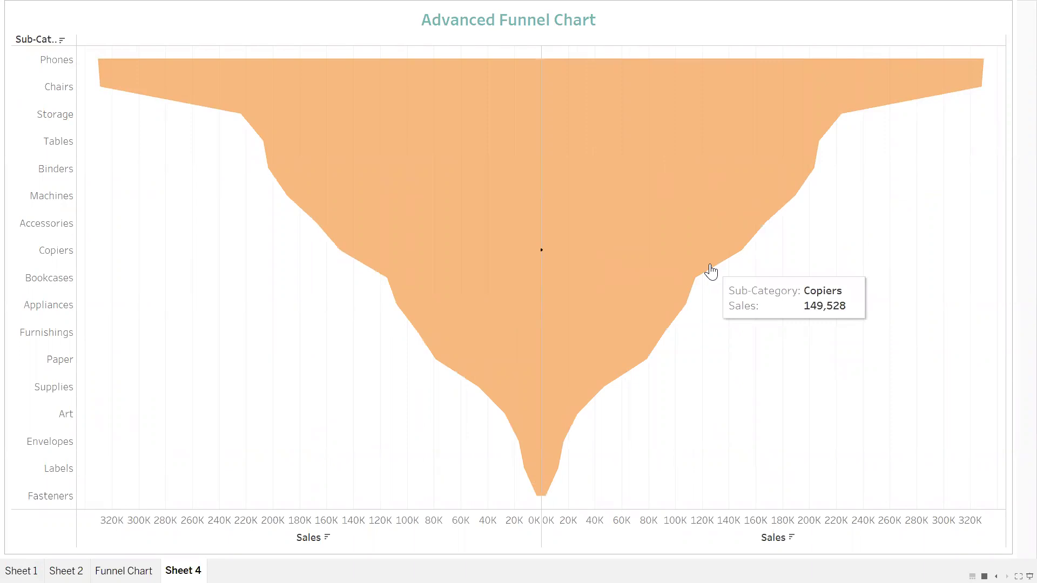
- Exit presentation mode and view the Sample - Superstore Orders data source page
key("Escape")
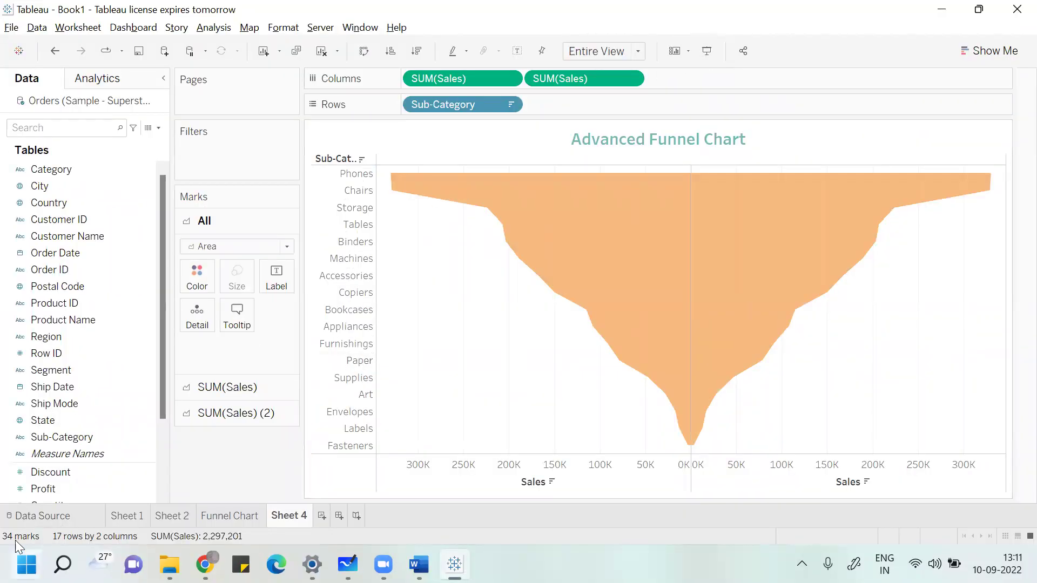
left_click(56, 519)
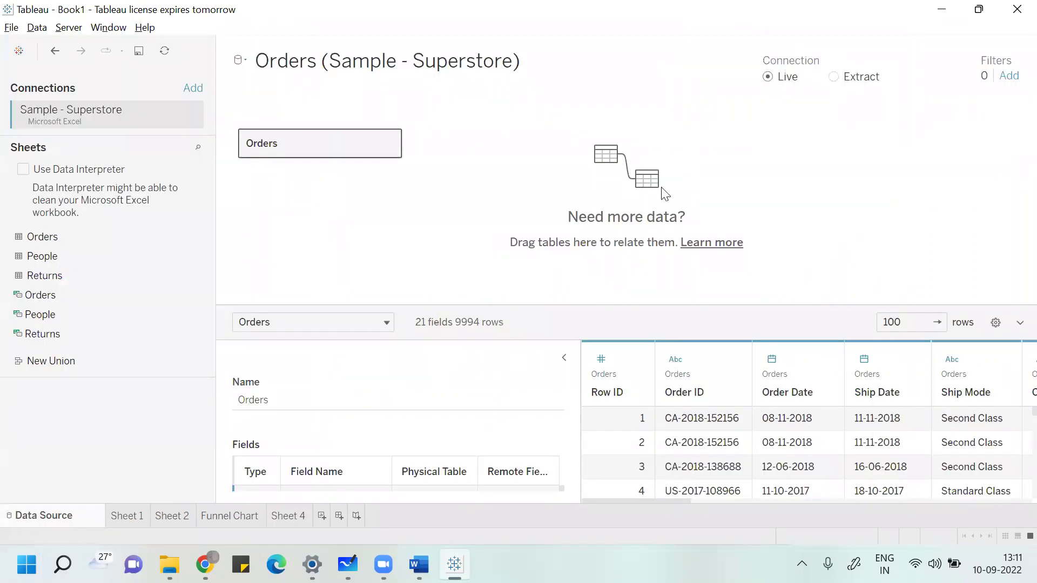
- Return to Sheet 4's funnel chart, then open and cancel the Tableau Server share dialog after adding '/s/' to the URL
left_click(281, 515)
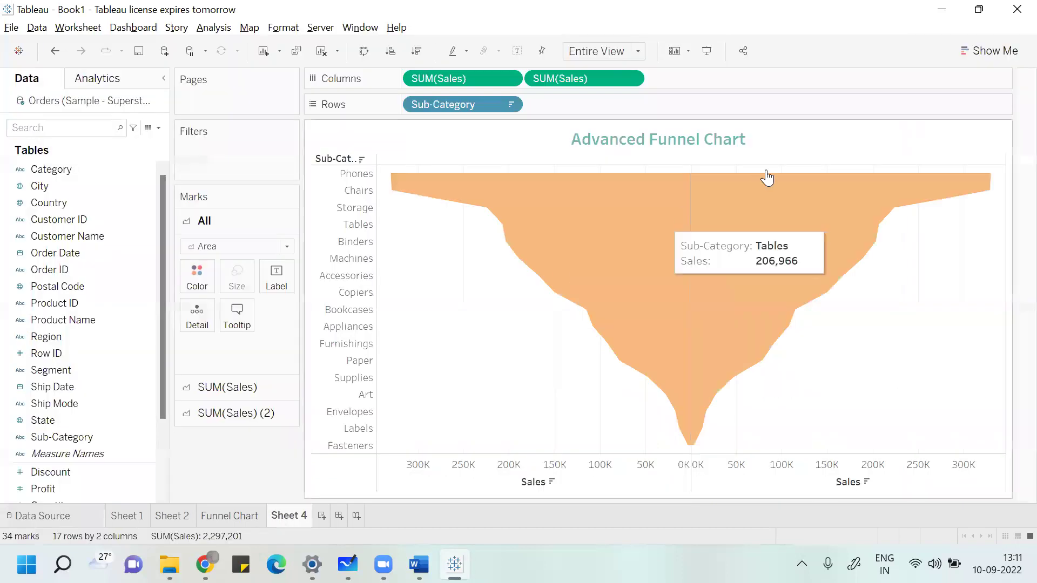
left_click(746, 54)
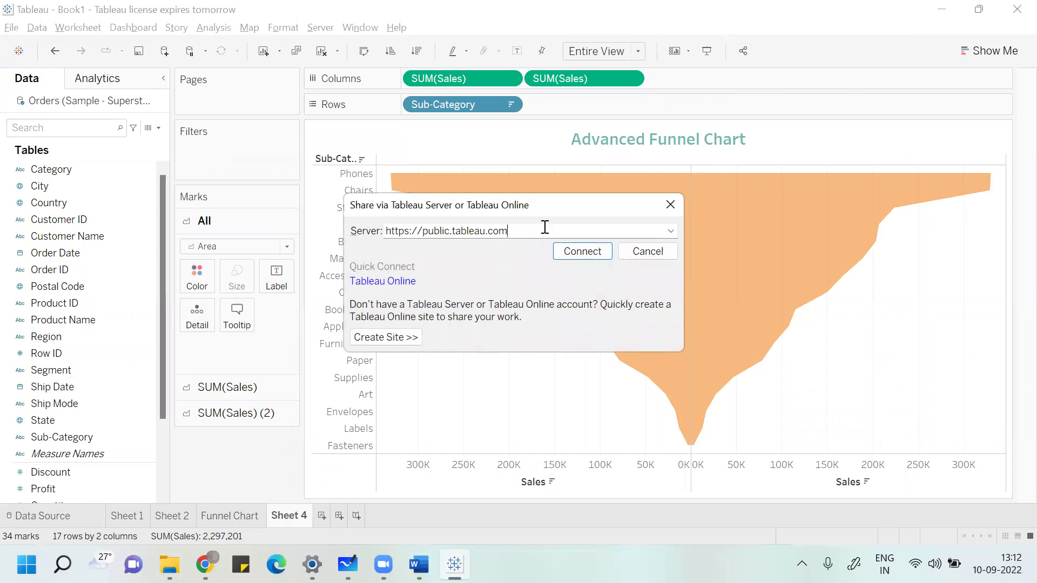
type("/s/")
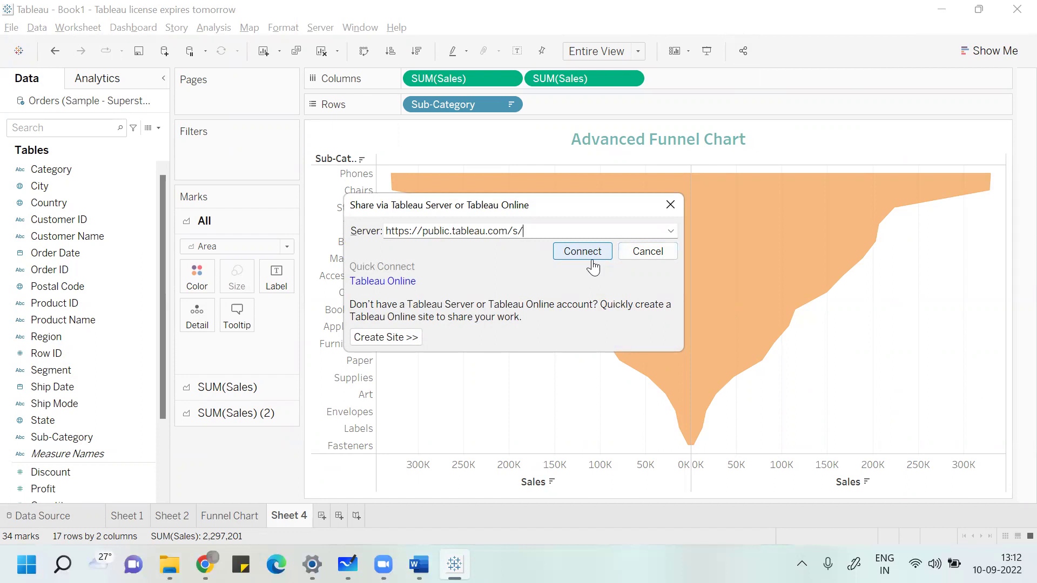
left_click(671, 205)
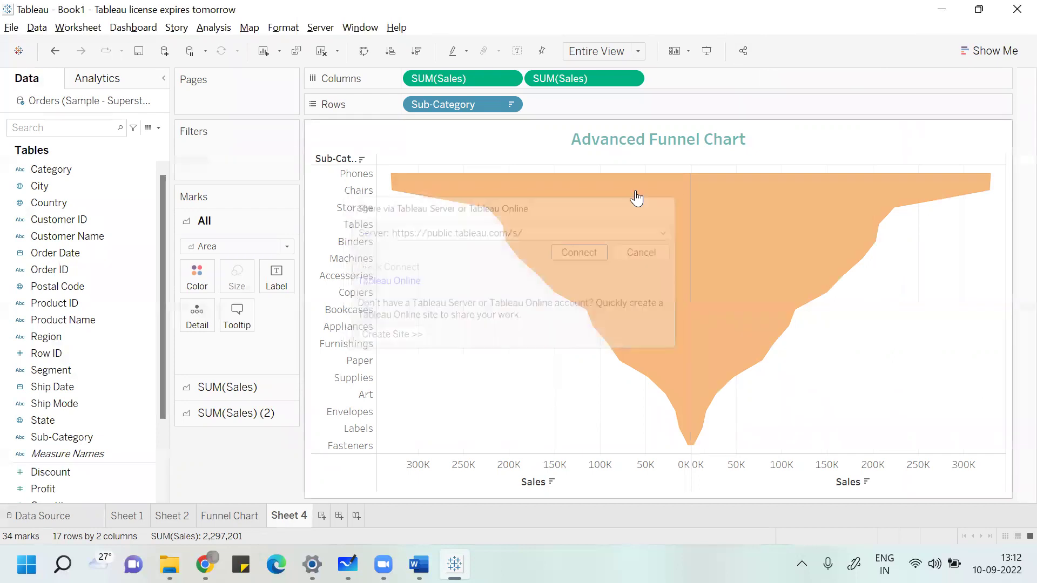
- Replace Sub-Category on Rows with State, then Category, each sorted by descending sales
left_click_drag(465, 104, 11, 381)
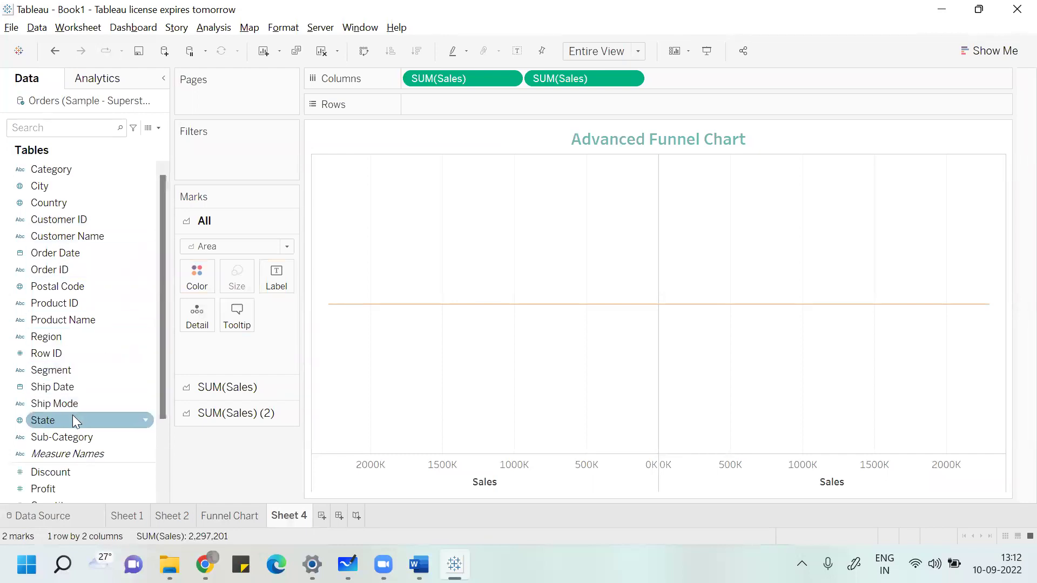
mouse_move(72, 419)
left_mouse_down()
mouse_move(417, 193)
mouse_move(462, 132)
mouse_move(455, 106)
left_mouse_up()
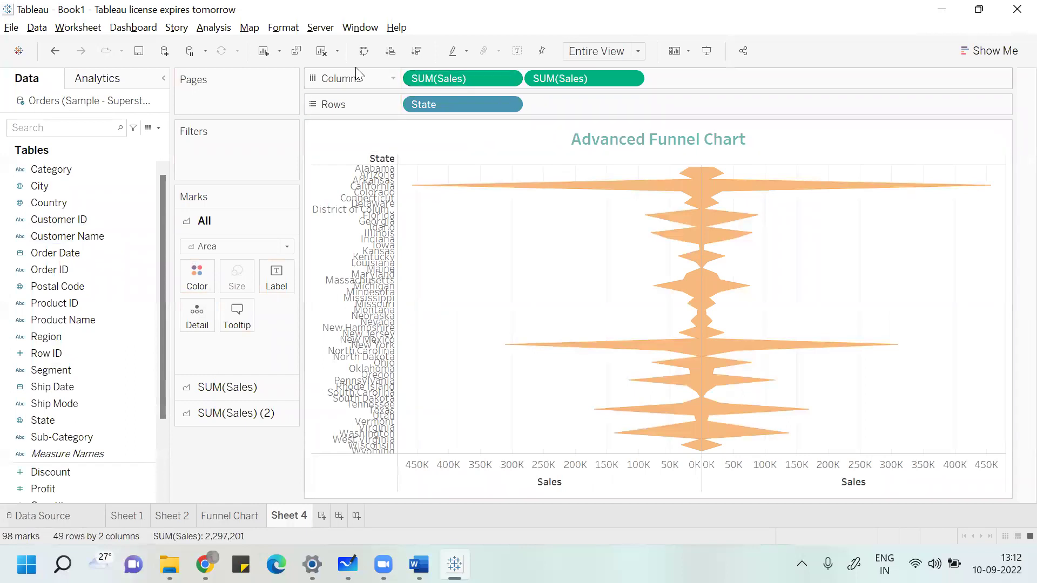
left_click(416, 50)
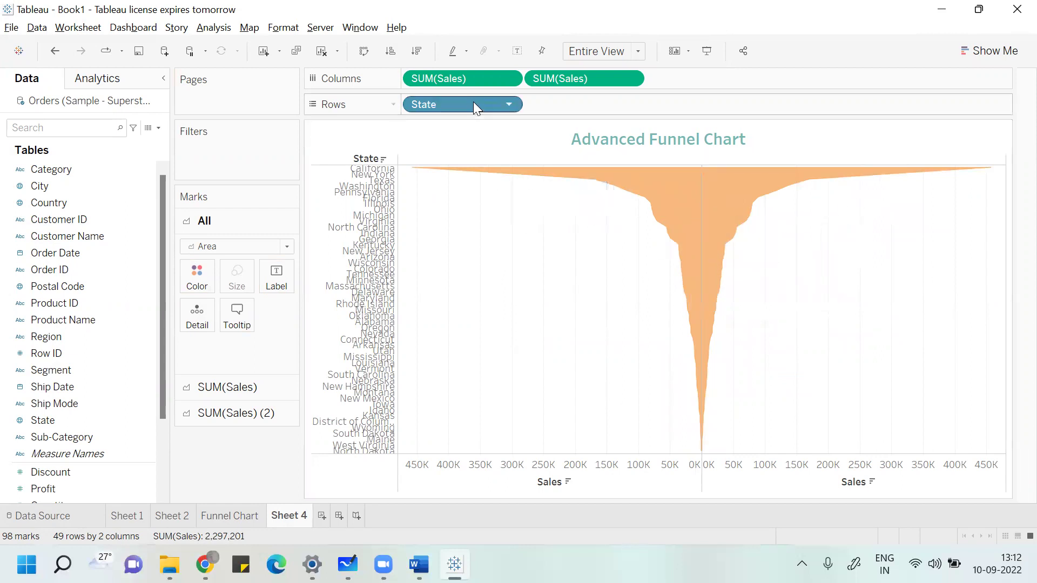
left_click_drag(473, 103, 54, 227)
left_click_drag(85, 176, 479, 114)
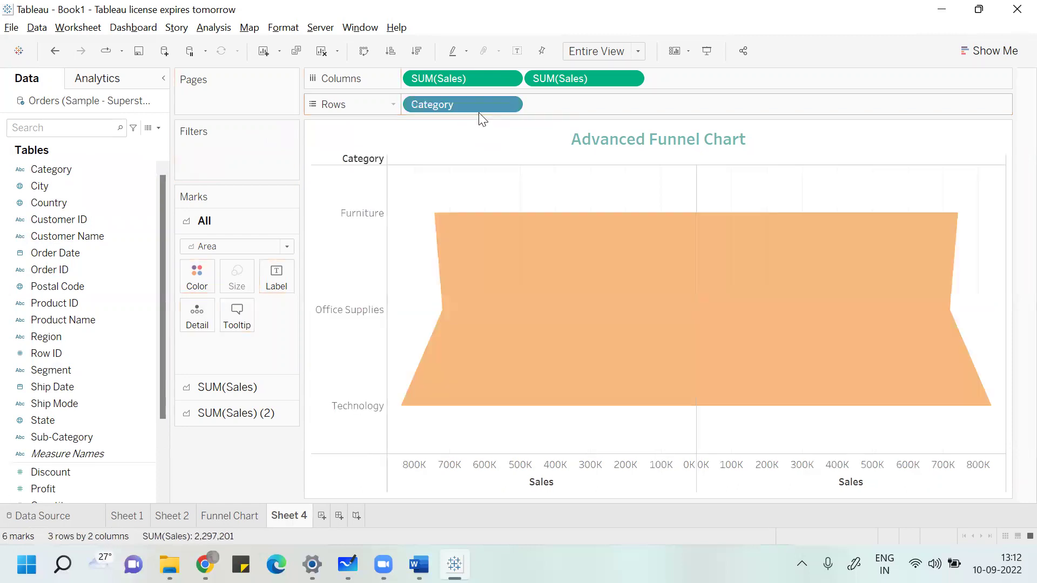
left_click(418, 51)
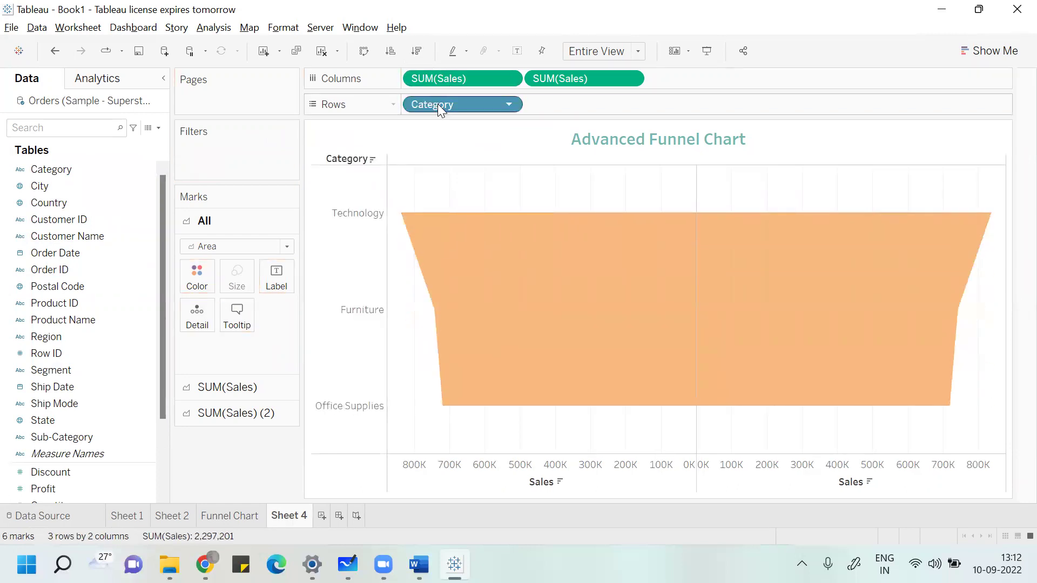
- Try Region sorted descending on Rows, then put Sub-Category back on Rows
left_click_drag(437, 104, 63, 221)
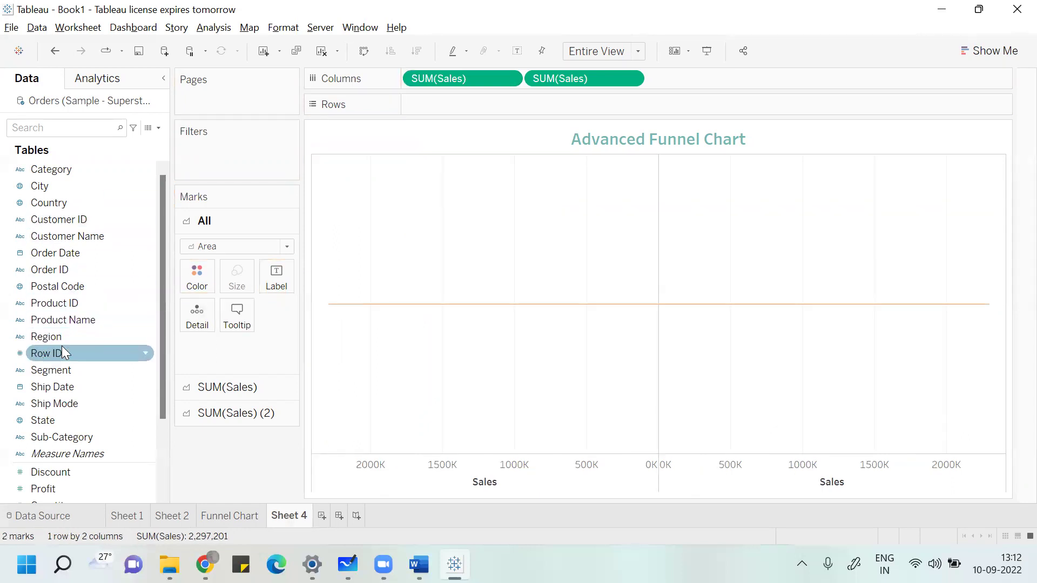
left_click_drag(64, 339, 434, 110)
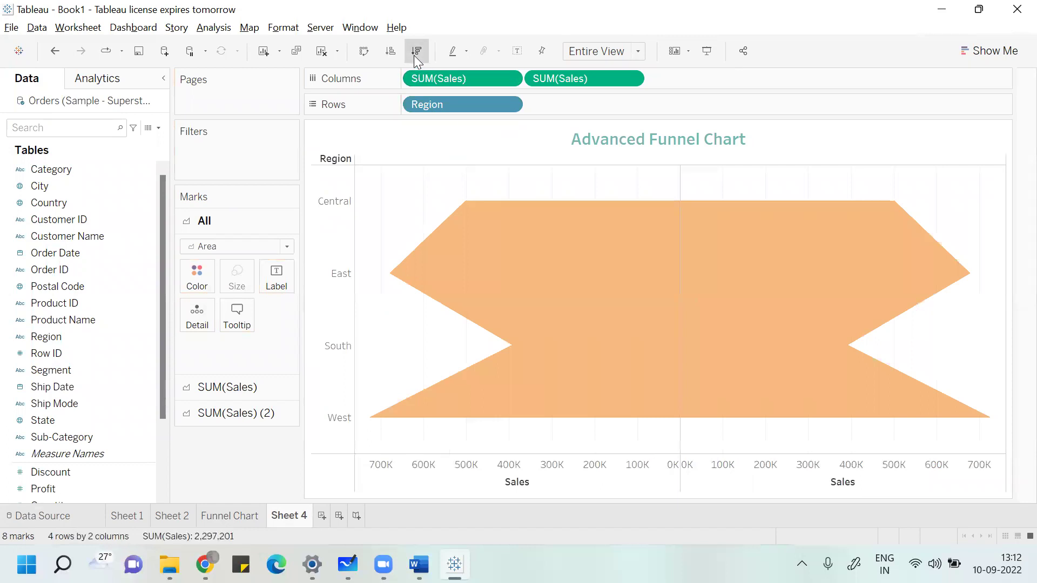
left_click(415, 54)
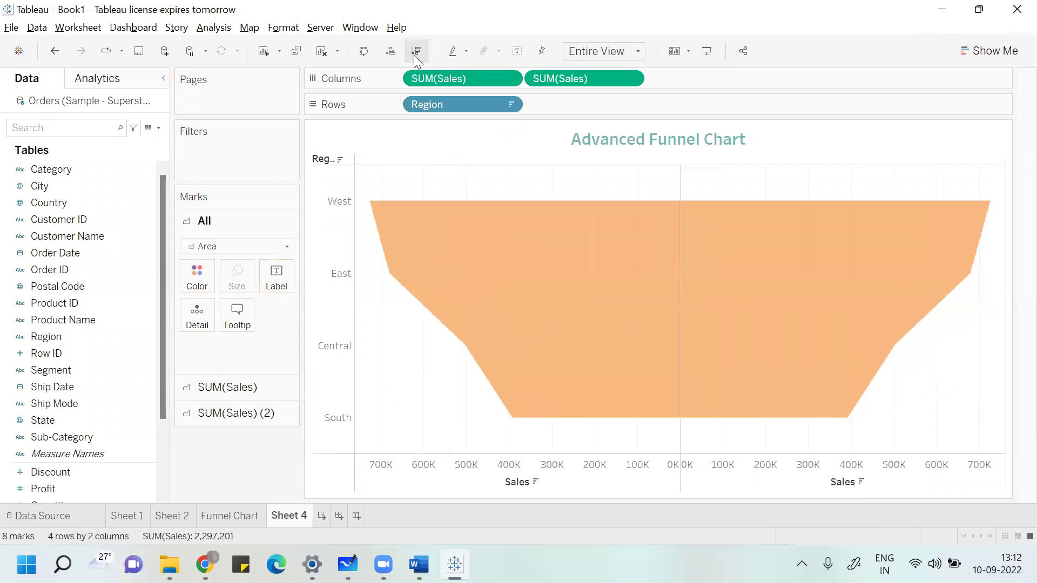
left_click_drag(428, 109, 11, 276)
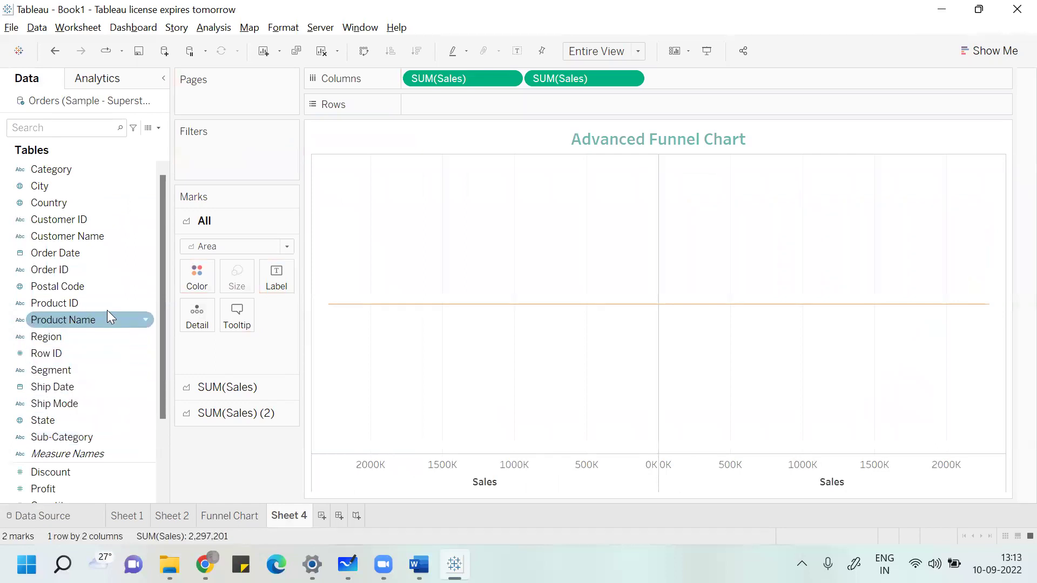
left_click_drag(70, 436, 483, 106)
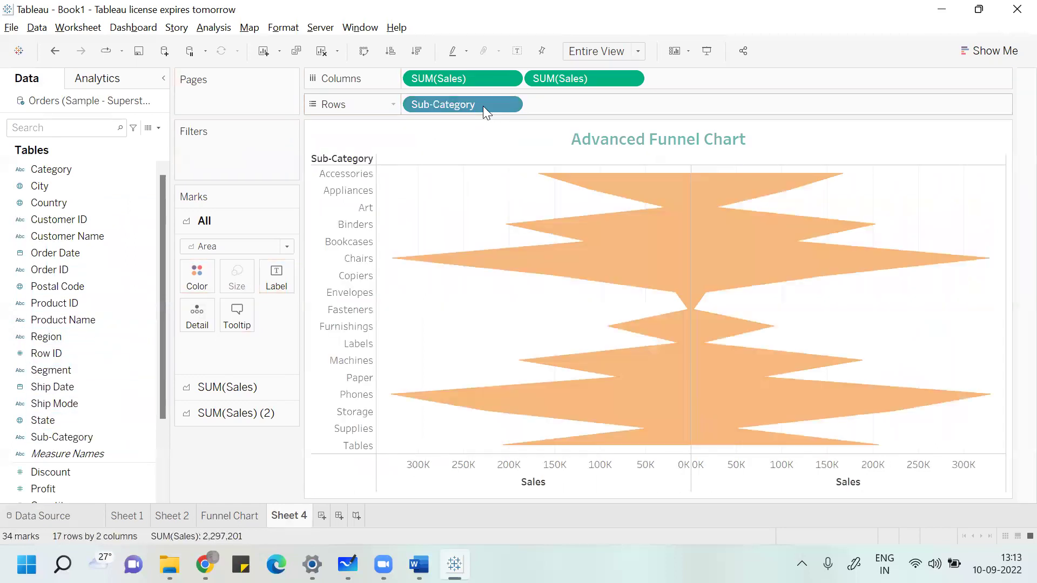
- Sort sub-categories by descending Sales so the funnel tapers from Phones to Fasteners
left_click(417, 51)
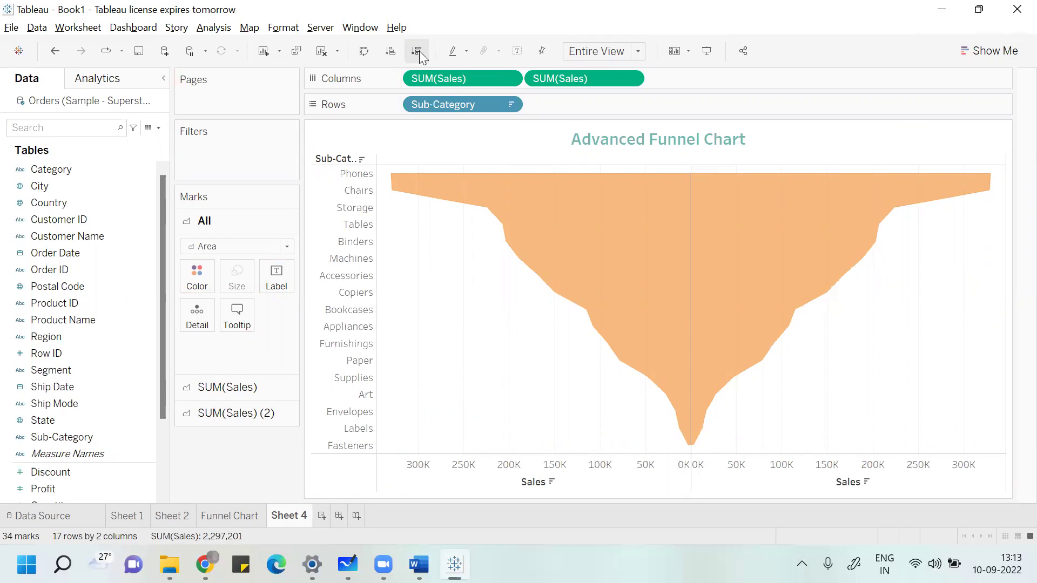
key("alt+Tab")
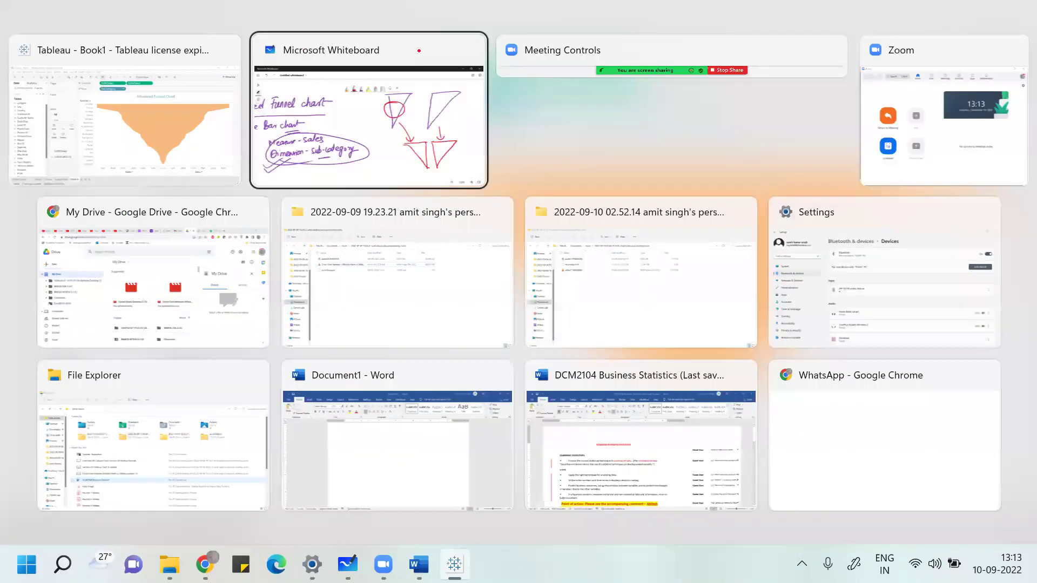
- Draw a red line across the canvas under the circled notes
scroll(419, 50, "left", 10)
scroll(419, 50, "down", 3)
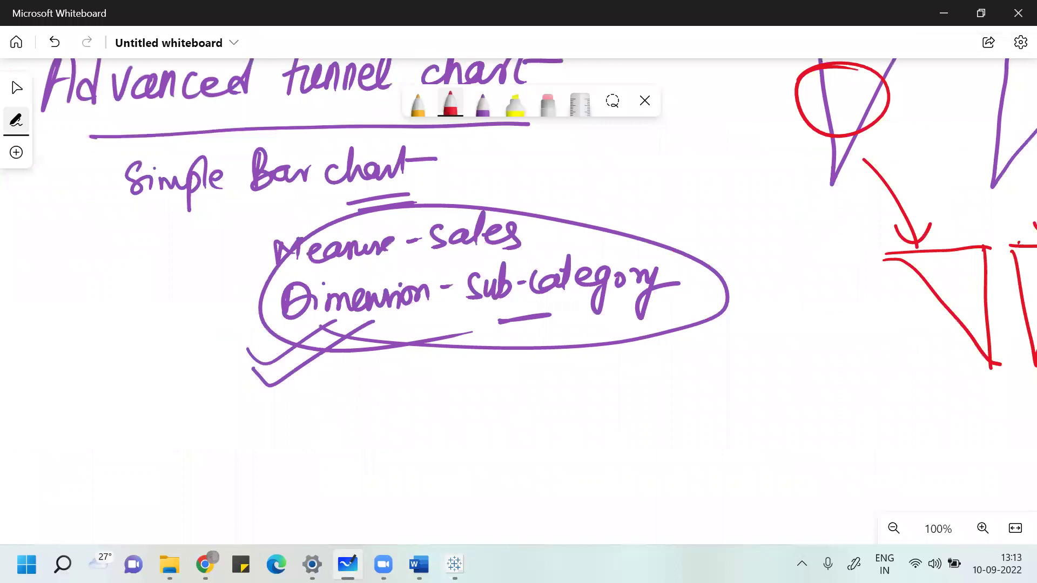
mouse_move(375, 395)
left_mouse_down()
mouse_move(739, 343)
mouse_move(992, 322)
left_mouse_up()
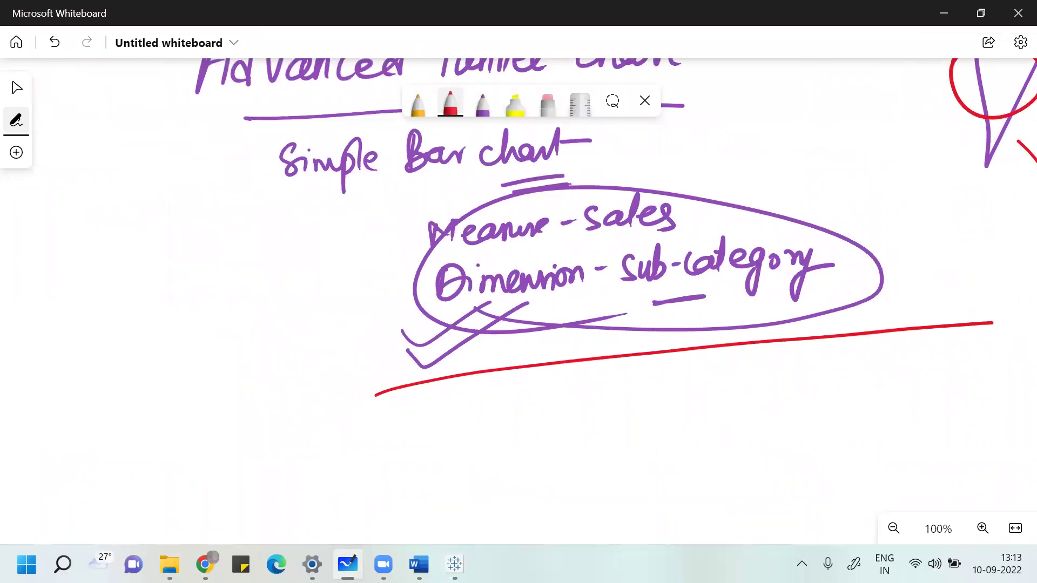
- Handwrite 'Thank-You' in red below the line and underline it
left_click_drag(543, 403, 548, 478)
left_click_drag(518, 461, 550, 427)
mouse_move(551, 405)
left_mouse_down()
mouse_move(562, 459)
mouse_move(662, 456)
left_mouse_up()
left_click_drag(678, 397, 675, 456)
mouse_move(693, 415)
left_mouse_down()
mouse_move(696, 444)
mouse_move(740, 424)
left_mouse_up()
mouse_move(763, 400)
left_mouse_down()
mouse_move(784, 430)
mouse_move(770, 489)
left_mouse_up()
mouse_move(797, 426)
left_mouse_down()
mouse_move(797, 455)
mouse_move(870, 428)
mouse_move(900, 457)
left_mouse_up()
left_click_drag(790, 492, 925, 469)
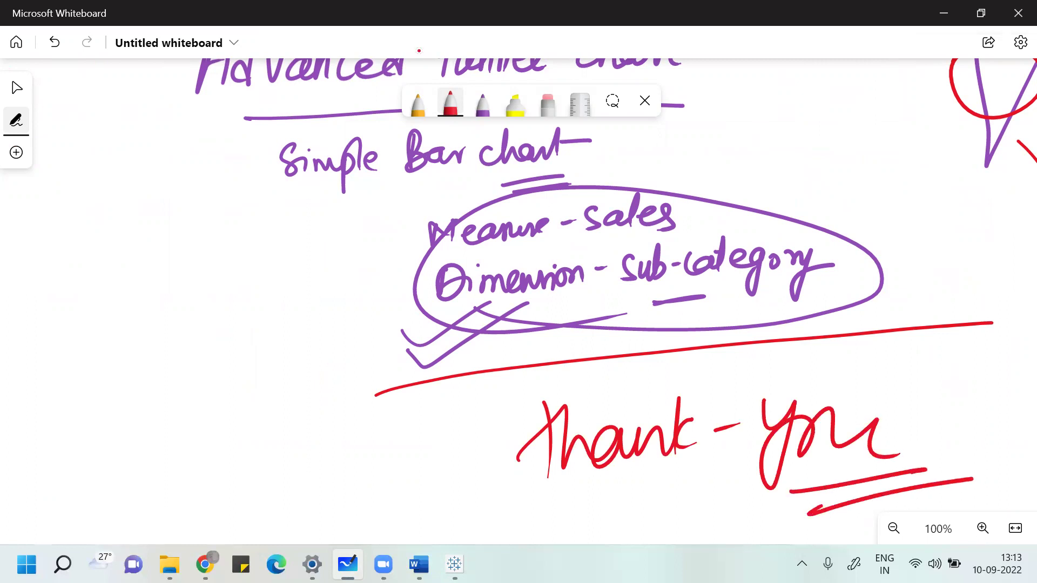